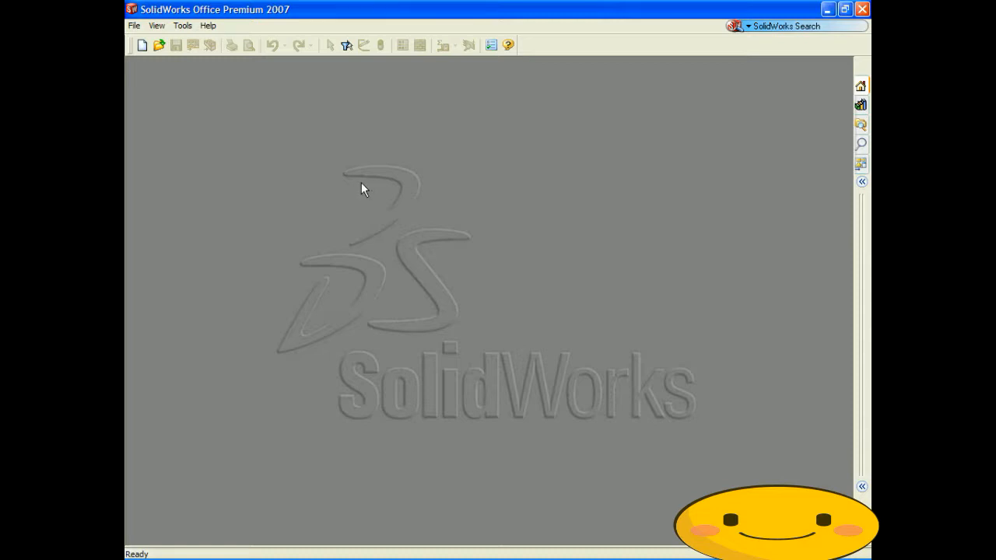
Step: Create a new part document from the PART-MM-ANSI-AL6061 template
left_click(134, 26)
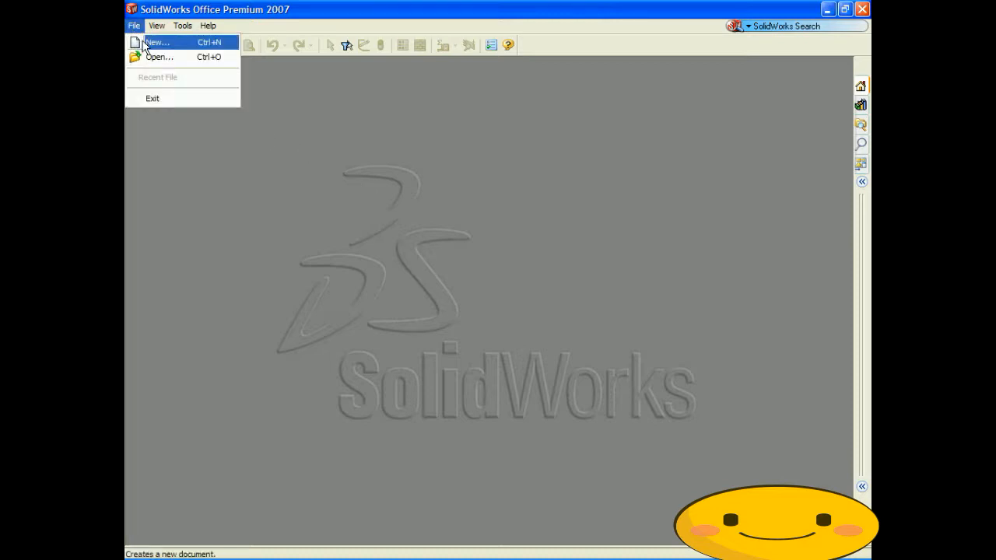
left_click(155, 43)
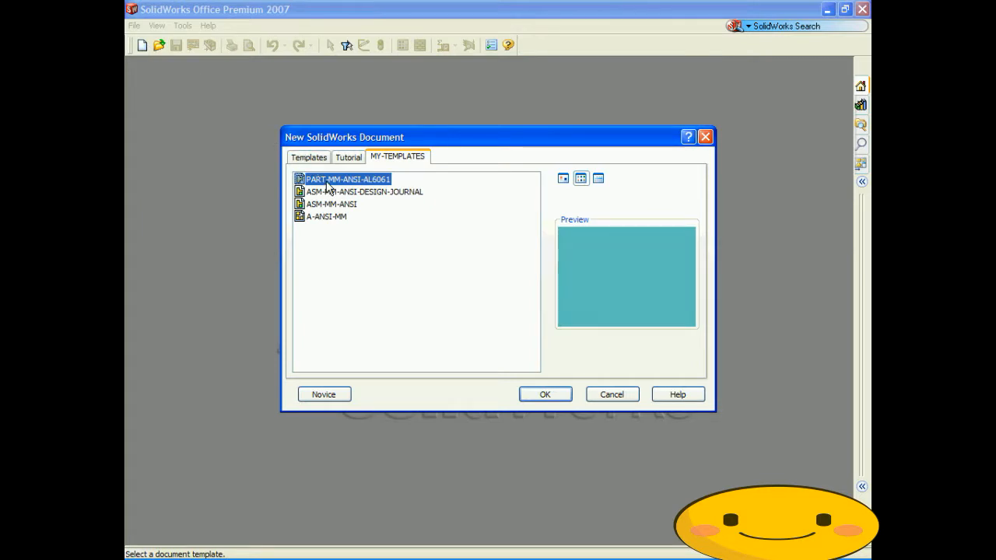
left_click(548, 395)
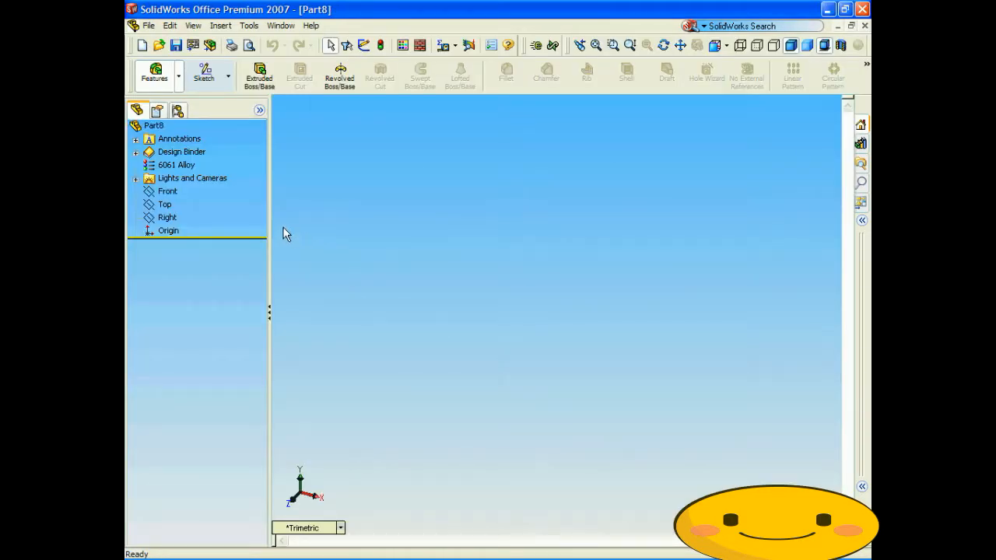
Step: On the Front plane, sketch connected lines from the origin: about 23 mm up, about 69 mm left and about 4 mm down
left_click(213, 74)
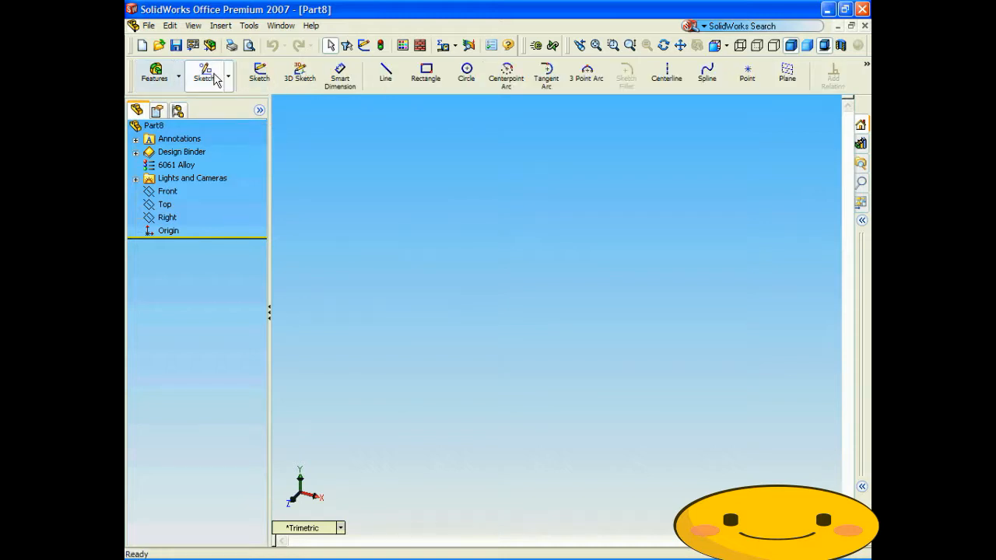
left_click(382, 78)
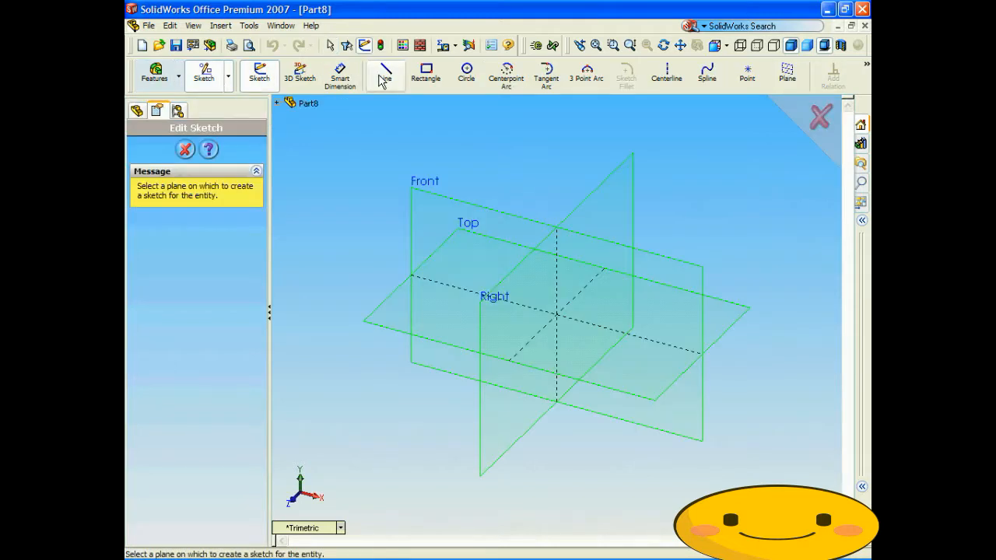
left_click(434, 199)
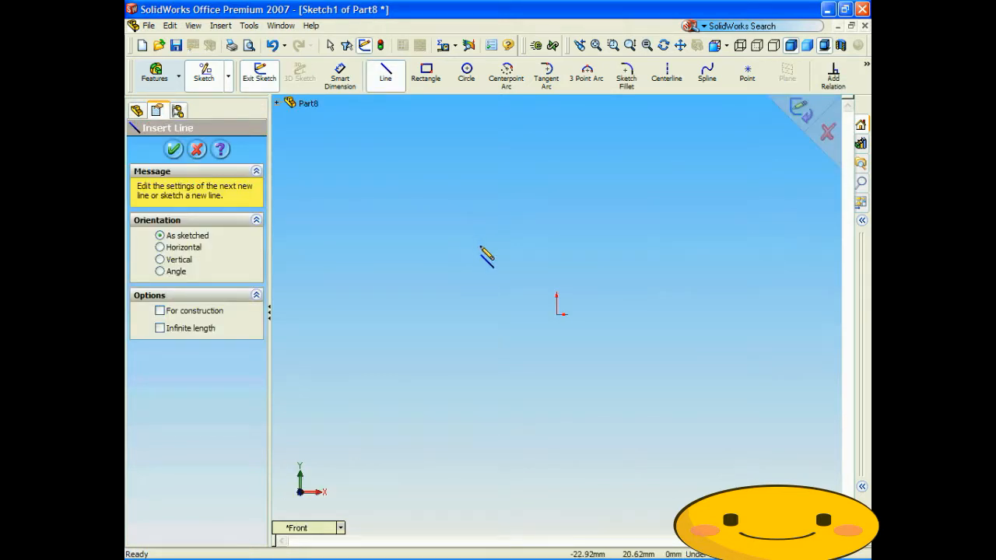
left_click(557, 314)
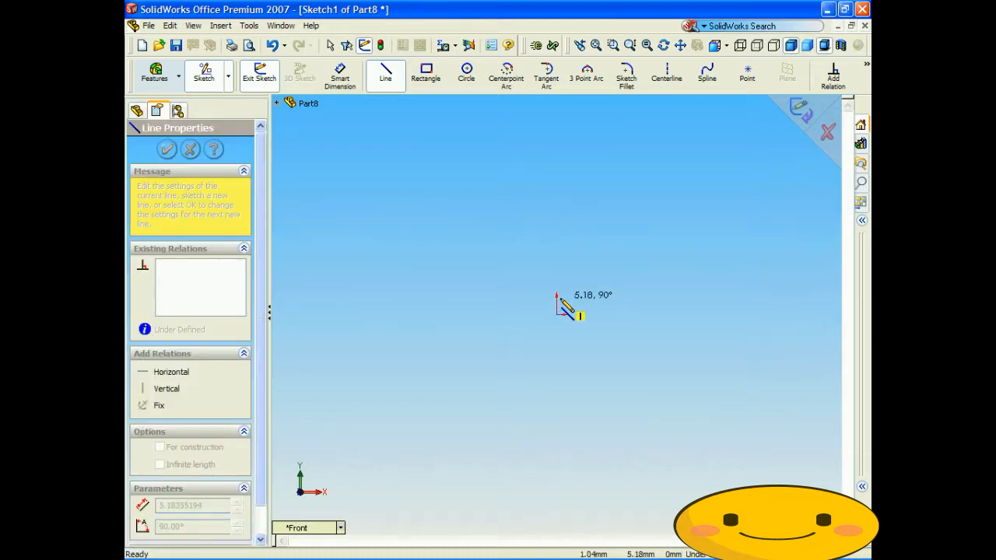
left_click(558, 242)
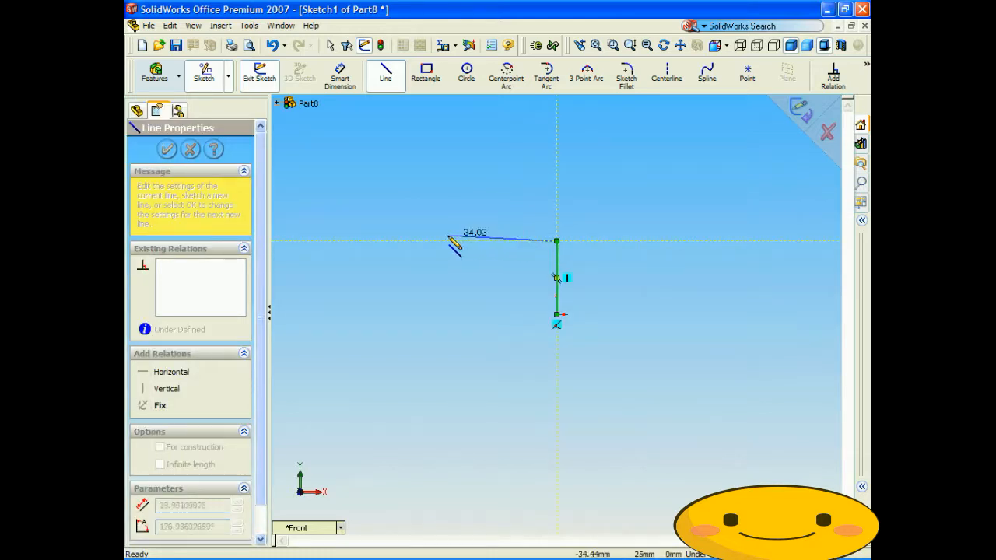
left_click(337, 241)
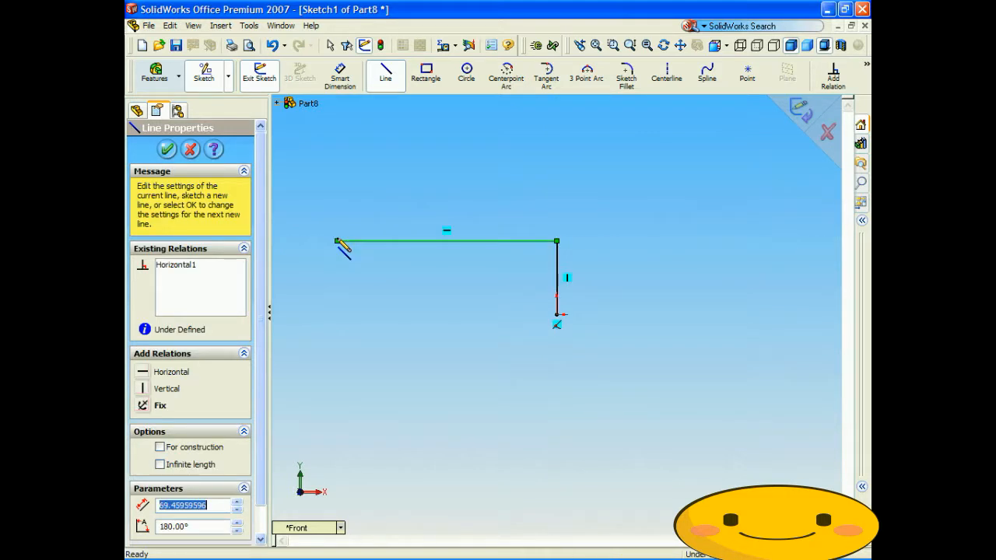
left_click(337, 253)
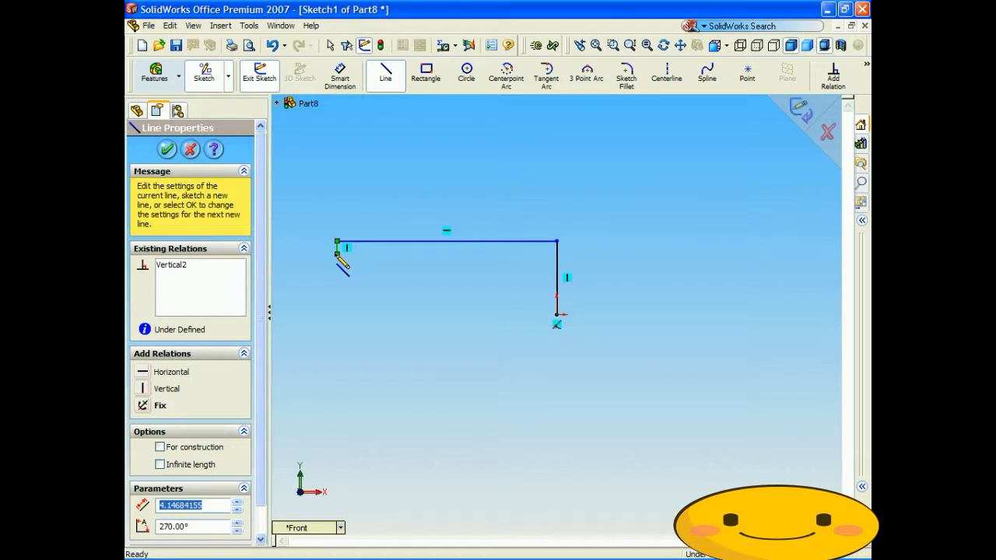
right_click(337, 255)
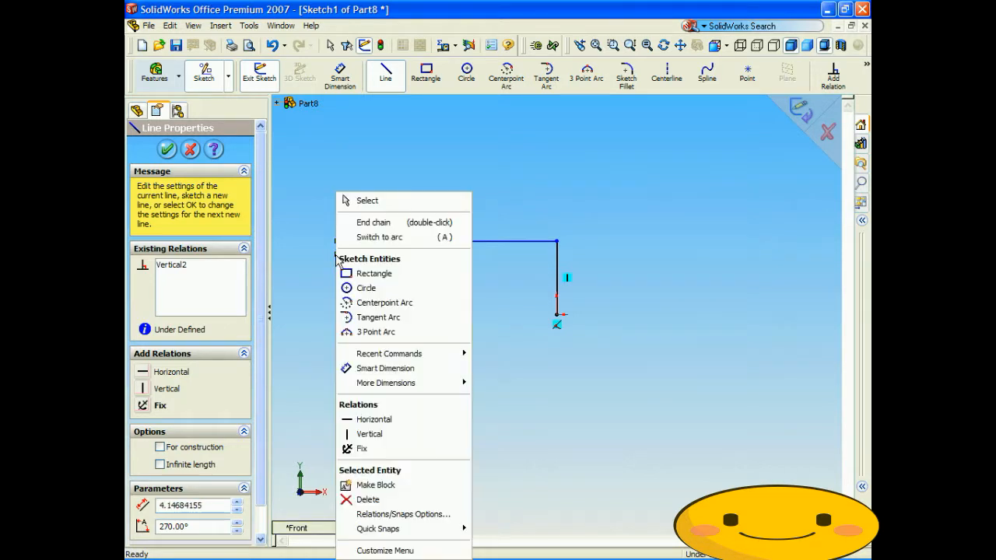
left_click(364, 224)
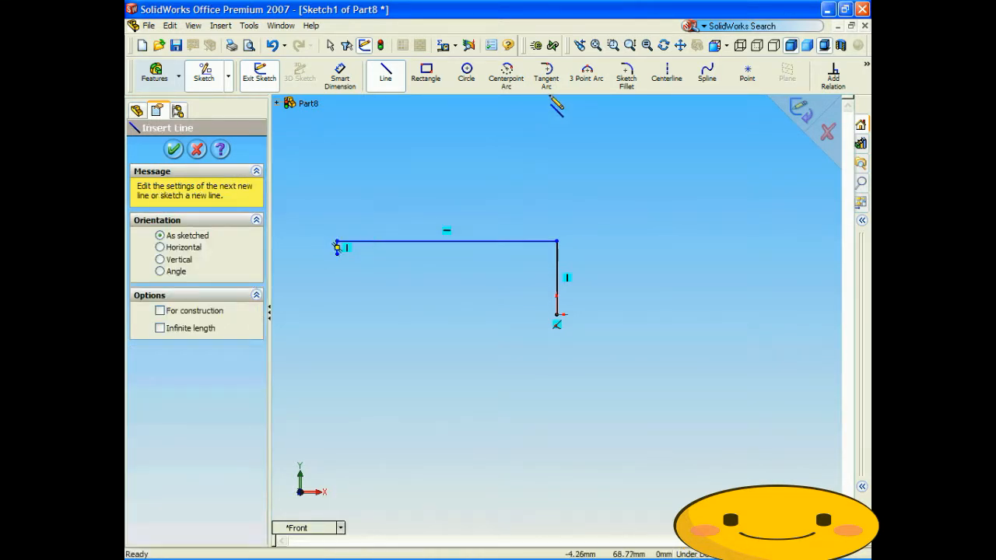
Step: Draw a three-point semicircular arc of about 6.8 mm radius below the short vertical line, bulging into the profile
left_click(587, 74)
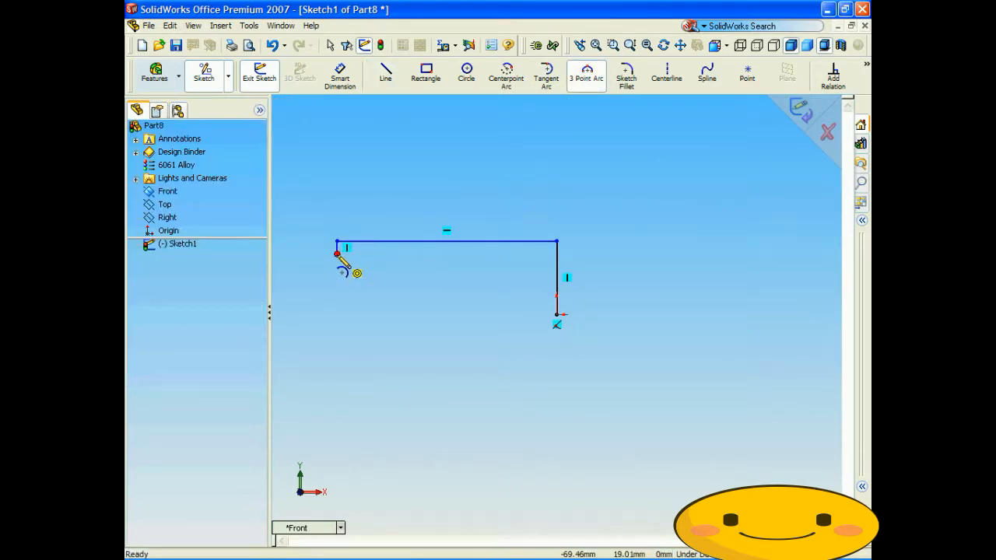
left_click(337, 253)
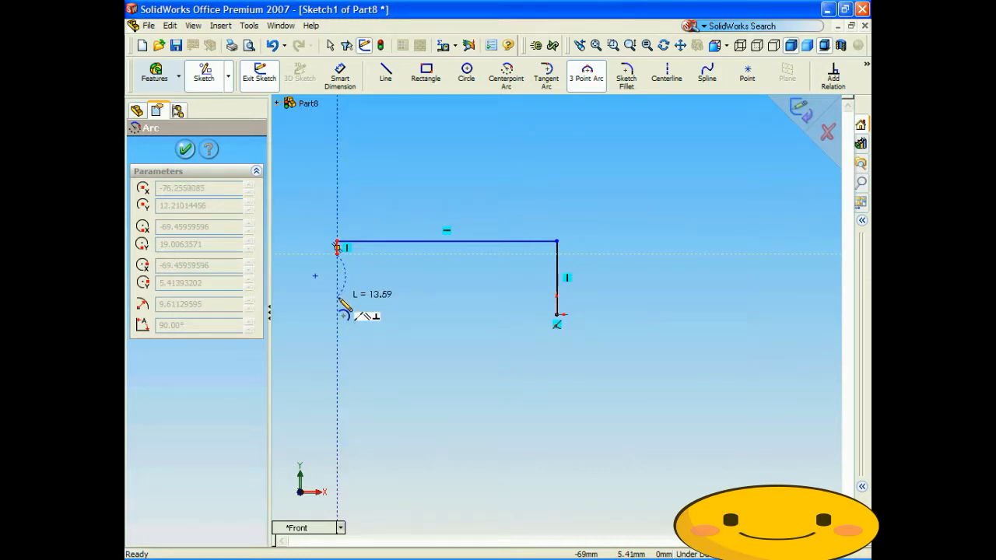
left_click(339, 300)
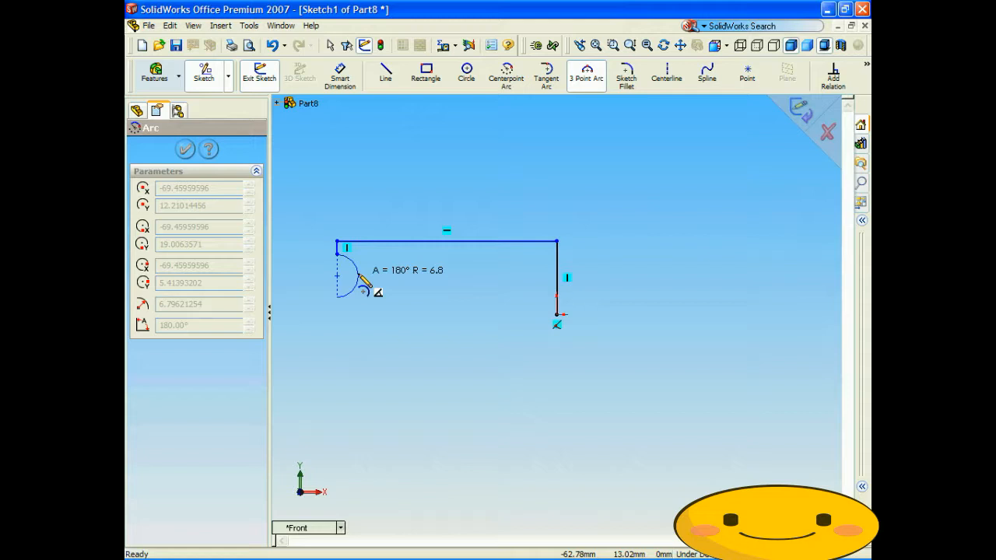
left_click(359, 276)
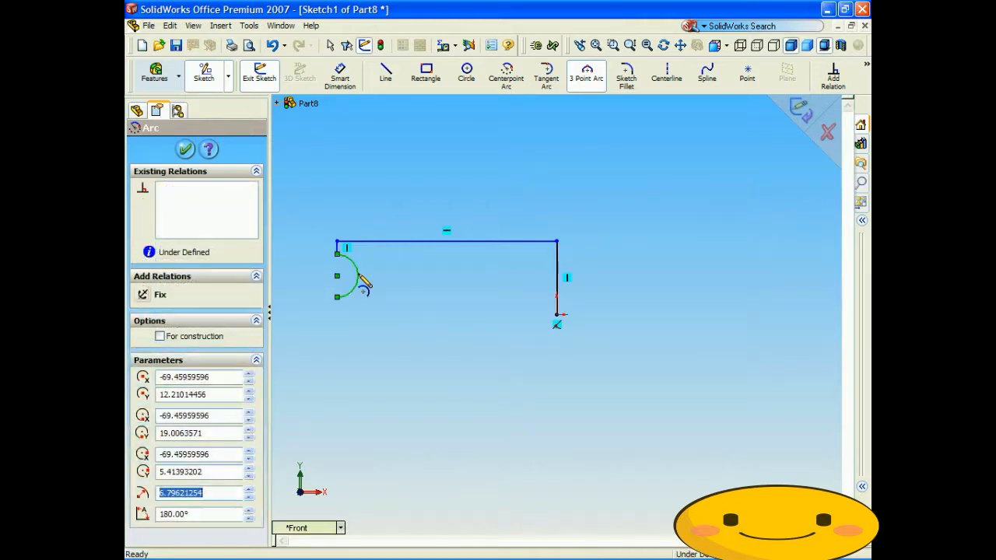
Step: Close the profile with a vertical line about 5.4 mm down from the arc's lower end and a horizontal line to the origin
left_click(390, 81)
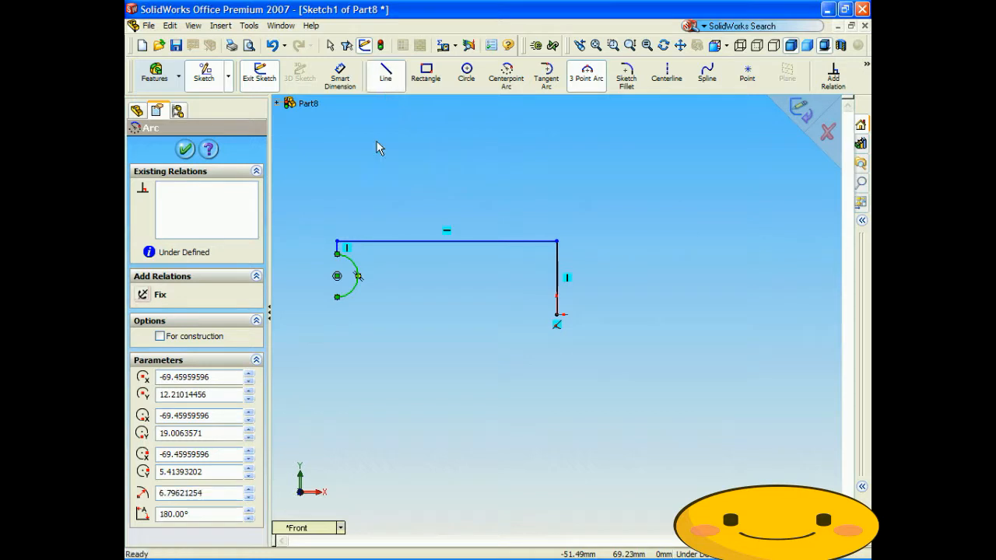
left_click(338, 299)
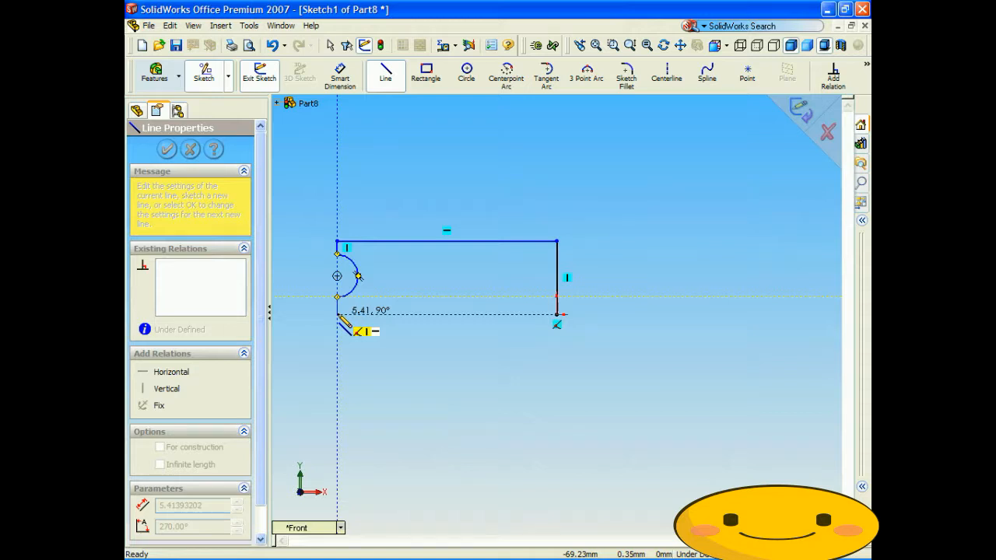
left_click(337, 315)
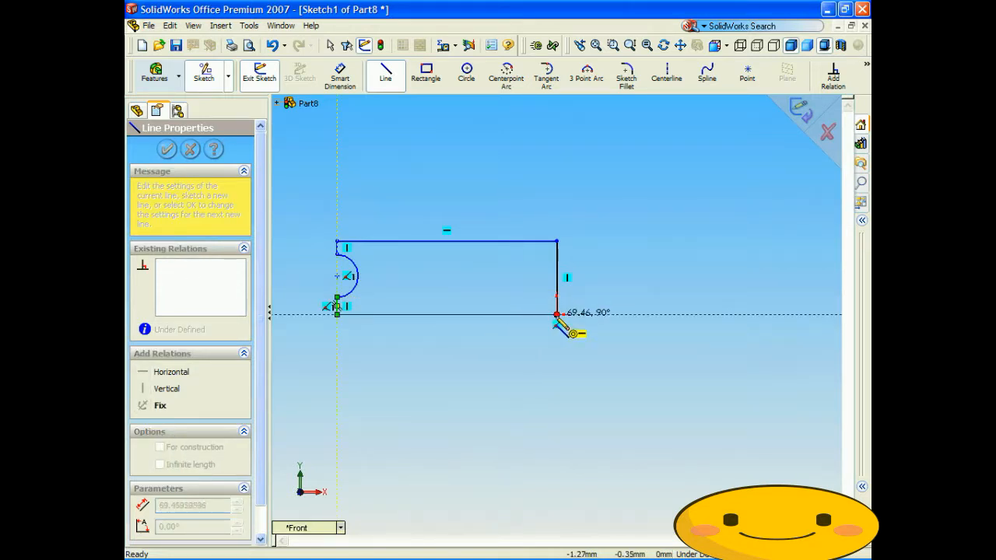
left_click(557, 315)
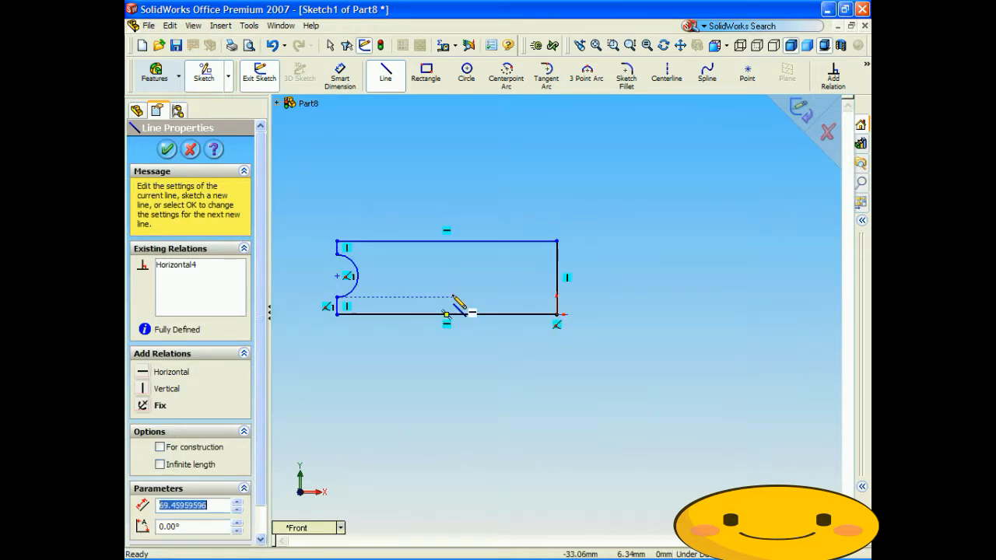
left_click(168, 150)
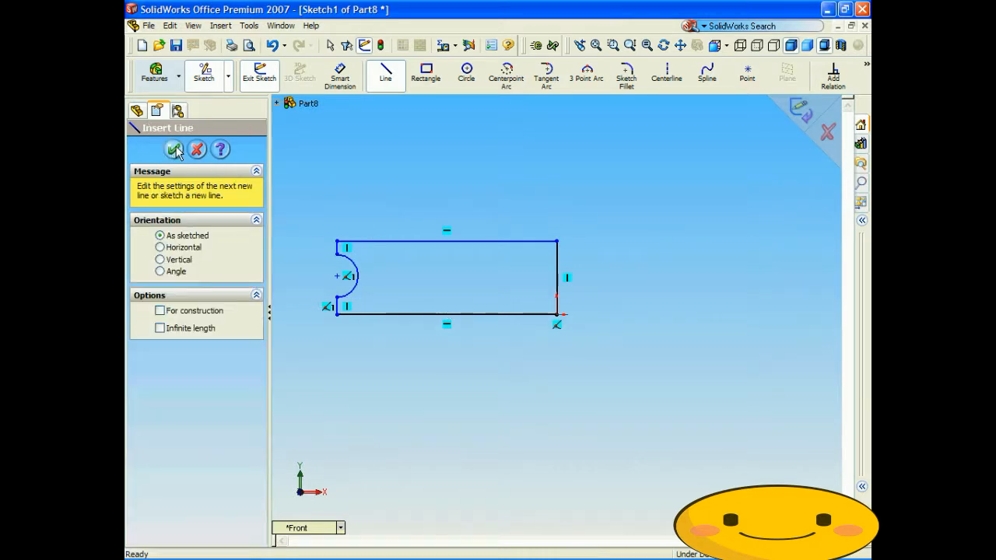
Step: Add an Equal relation between the two short vertical lines above and below the arc
left_click(833, 75)
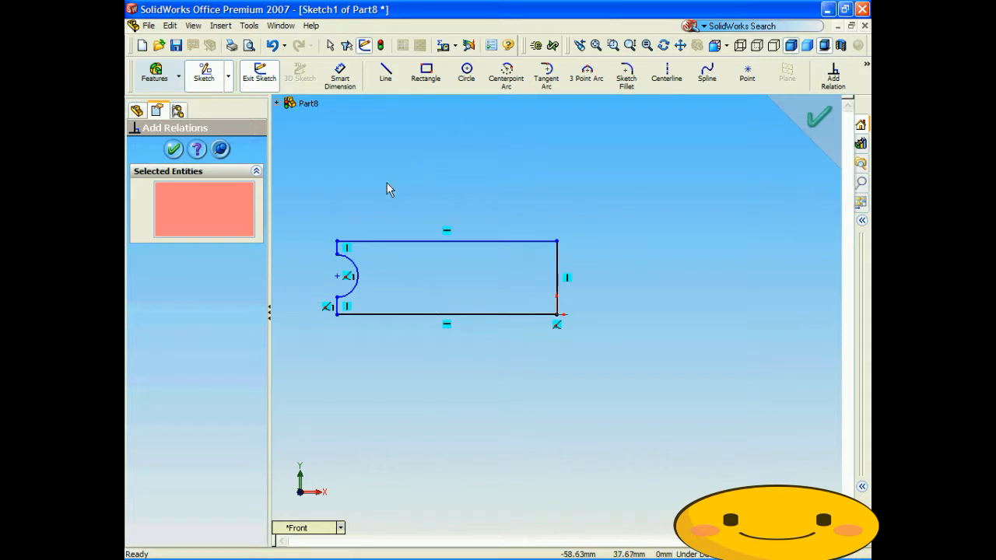
left_click(339, 253)
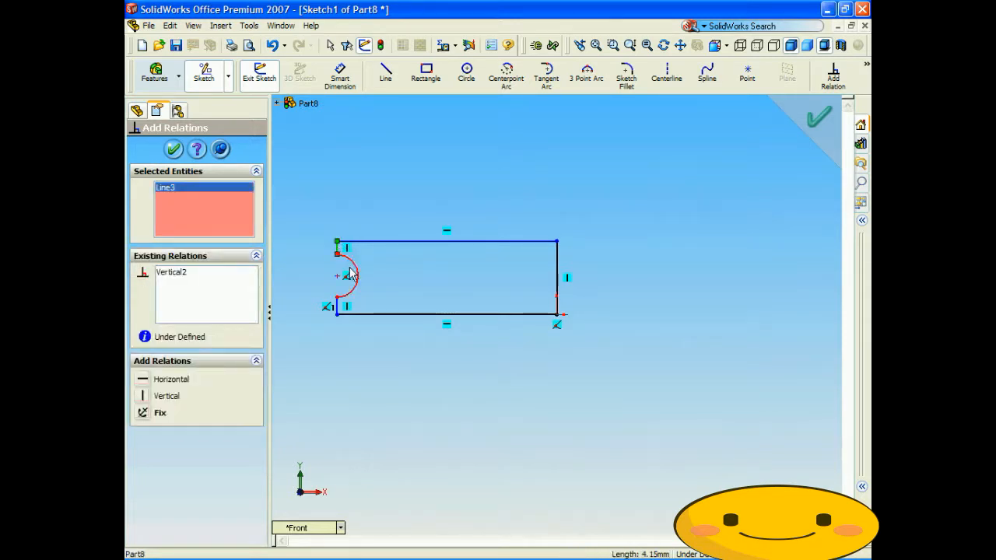
left_click(337, 307)
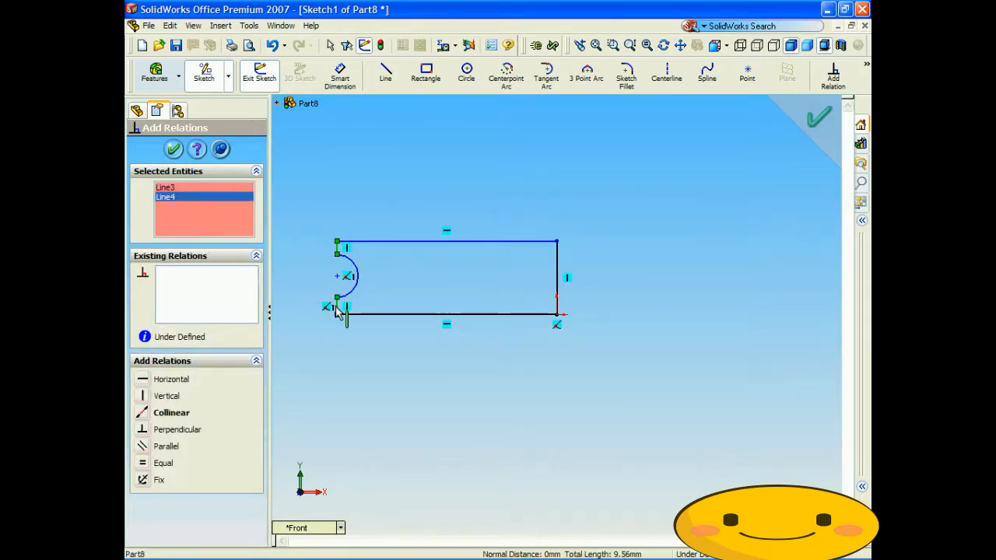
left_click(145, 464)
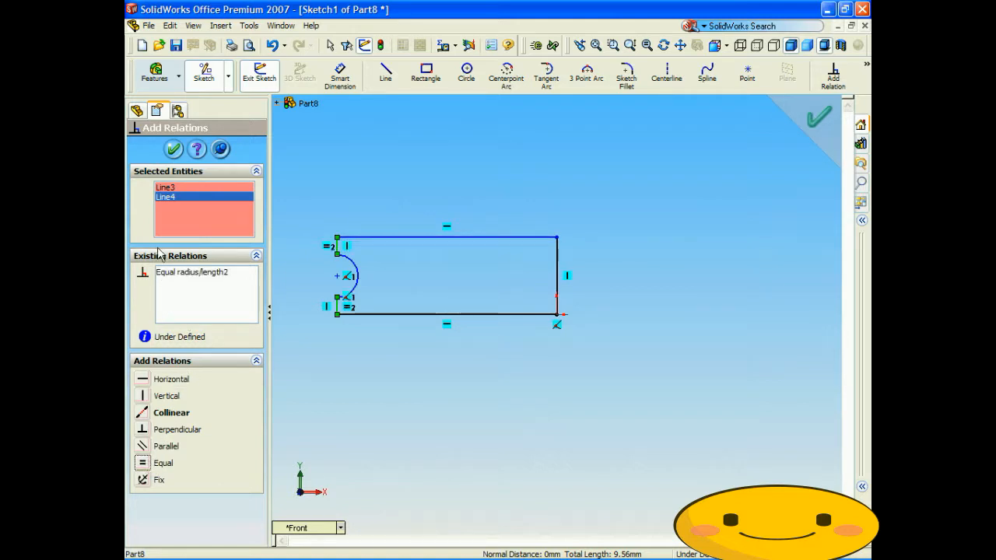
left_click(174, 149)
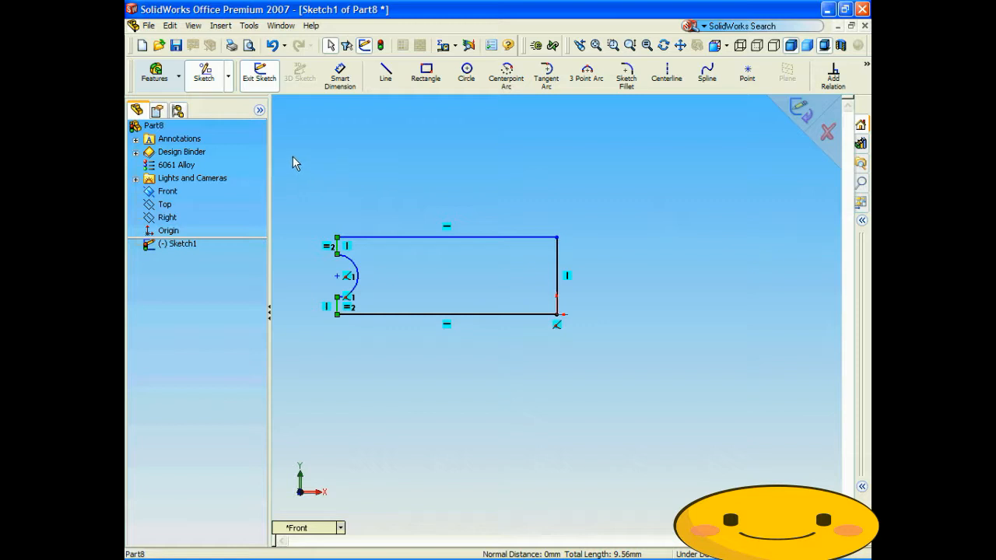
Step: Revolve the profile 360 degrees in one direction about the vertical line through the origin
left_click(160, 78)
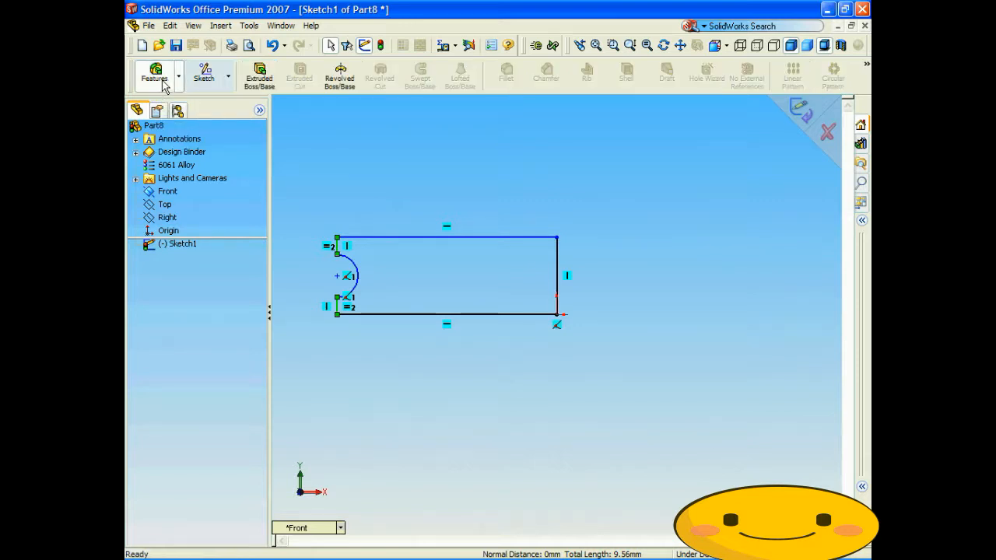
left_click(341, 78)
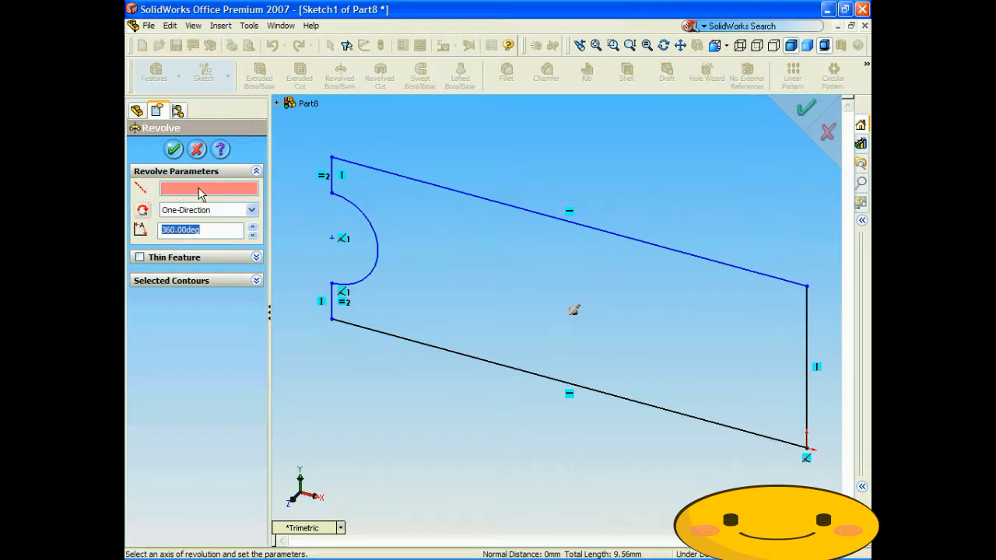
left_click(360, 133)
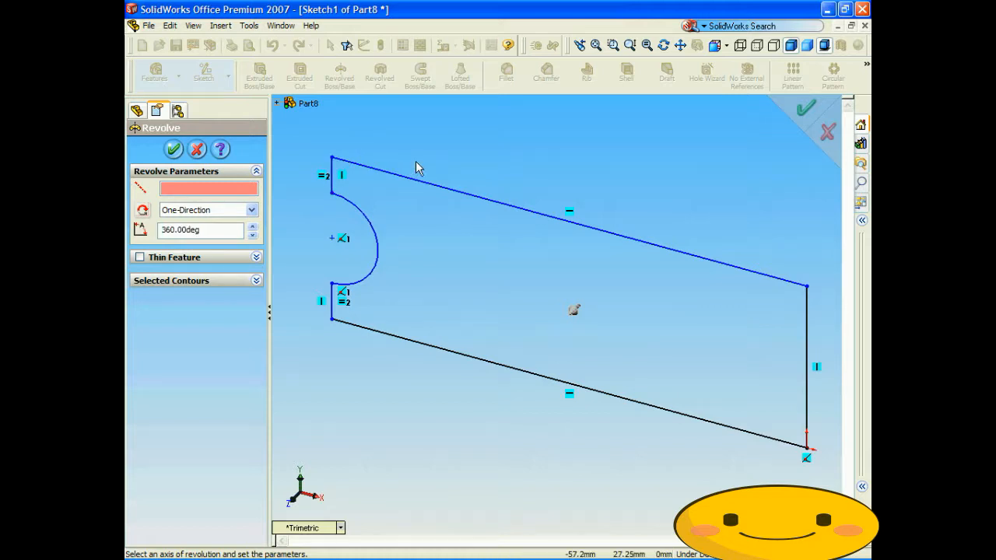
scroll(416, 166, "up", 3)
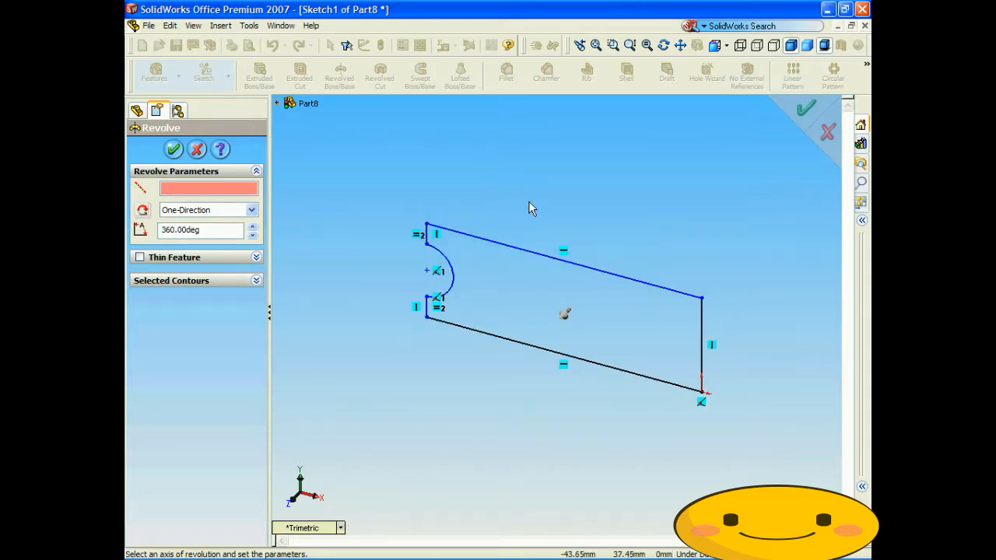
left_click(703, 336)
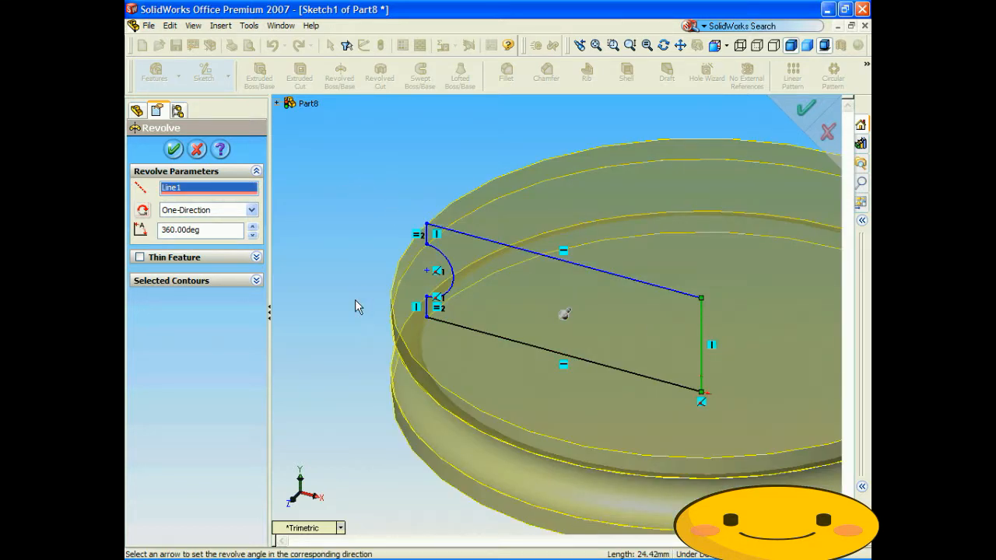
key("Up")
key("Up")
key("Up")
key("Down")
key("Down")
key("Down")
key("Down")
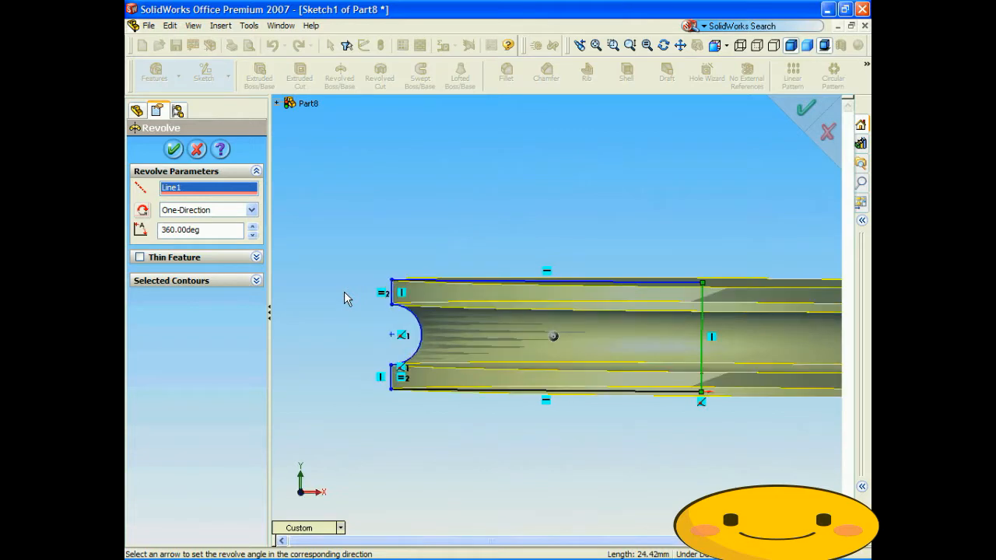
left_click(340, 528)
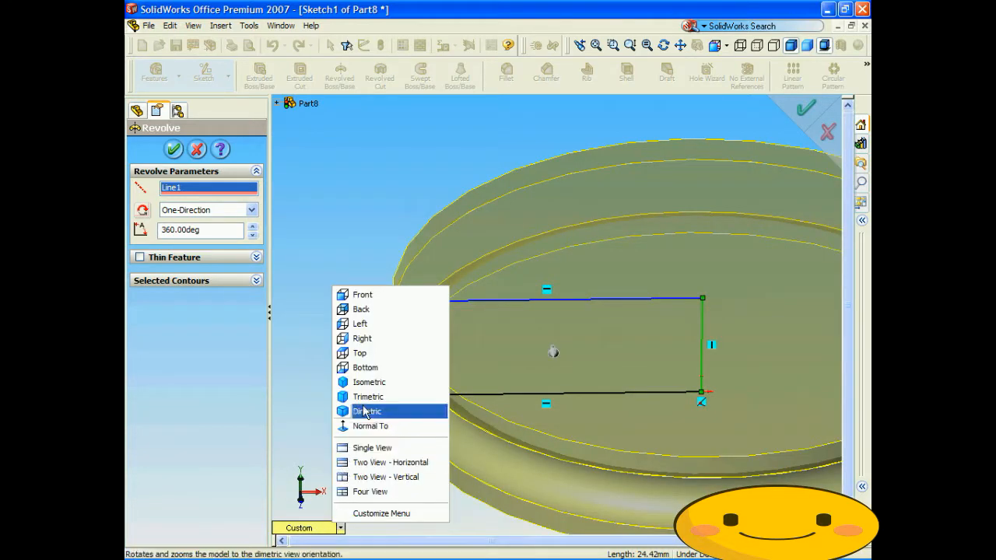
left_click(389, 381)
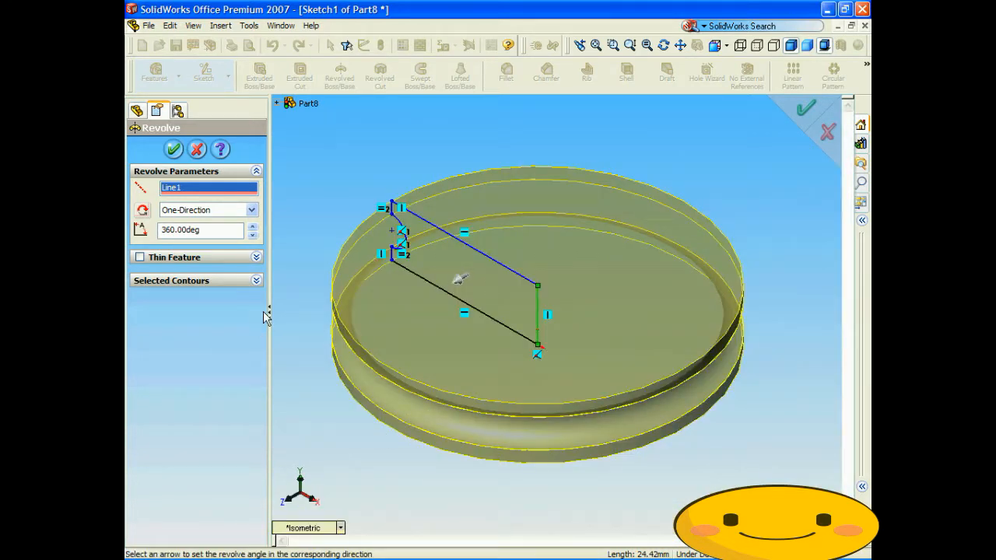
left_click(174, 150)
Step: Rotate the view to examine the revolved disc from above
key("Up")
key("Up")
key("Up")
key("Up")
key("Up")
key("Up")
key("Up")
key("Up")
key("Up")
key("Up")
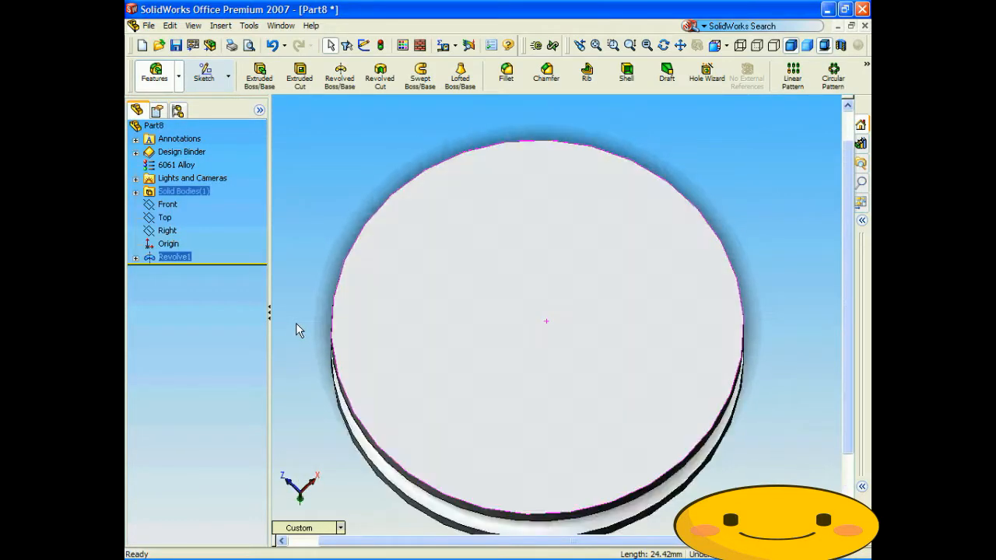
Step: Rotate the view to examine the disc's grooved rim and its underside
key("Up")
key("Up")
key("Up")
key("Up")
key("Up")
key("Up")
key("Up")
key("Up")
key("Up")
key("Up")
key("Up")
key("Up")
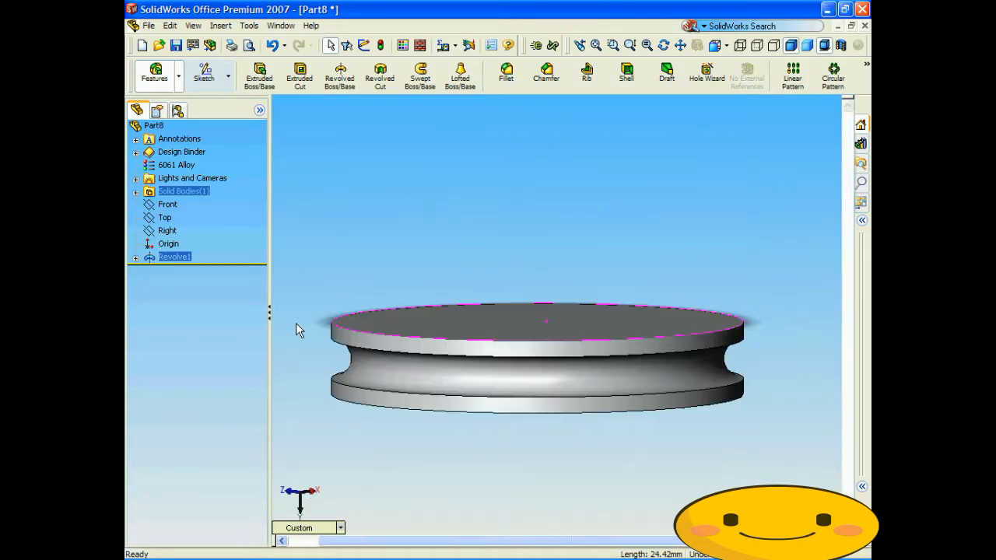
key("Up")
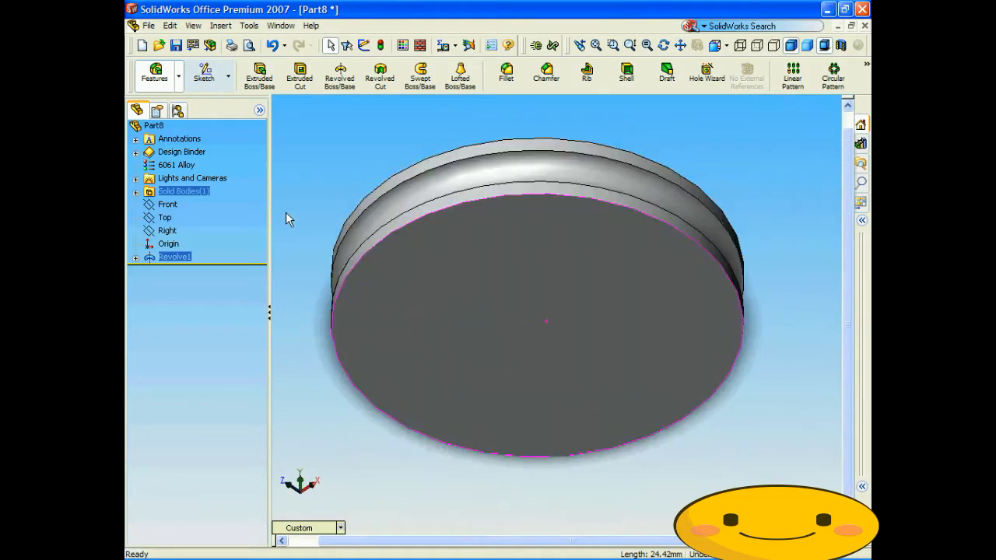
Step: Create a new part from the PART-MM-ANSI-AL6061 template
left_click(149, 27)
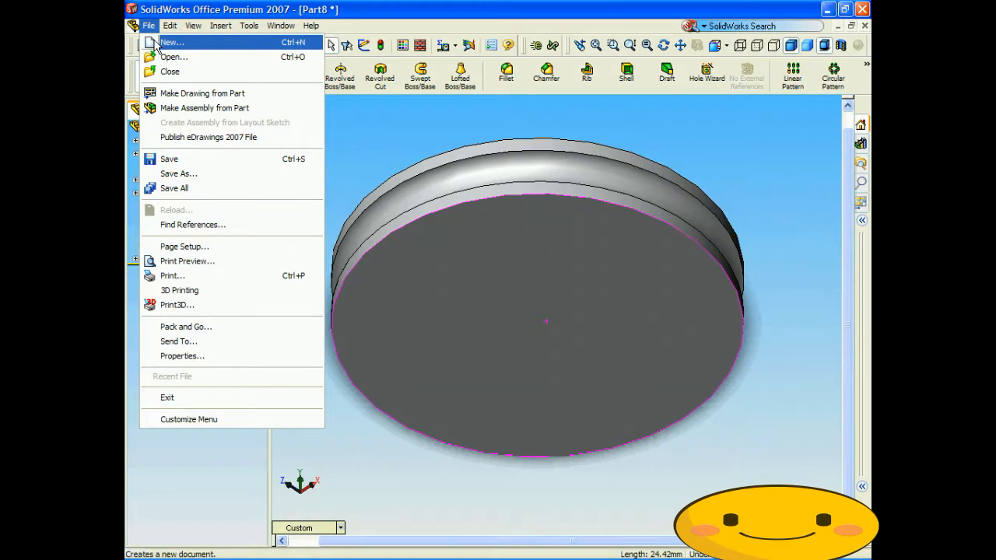
left_click(167, 42)
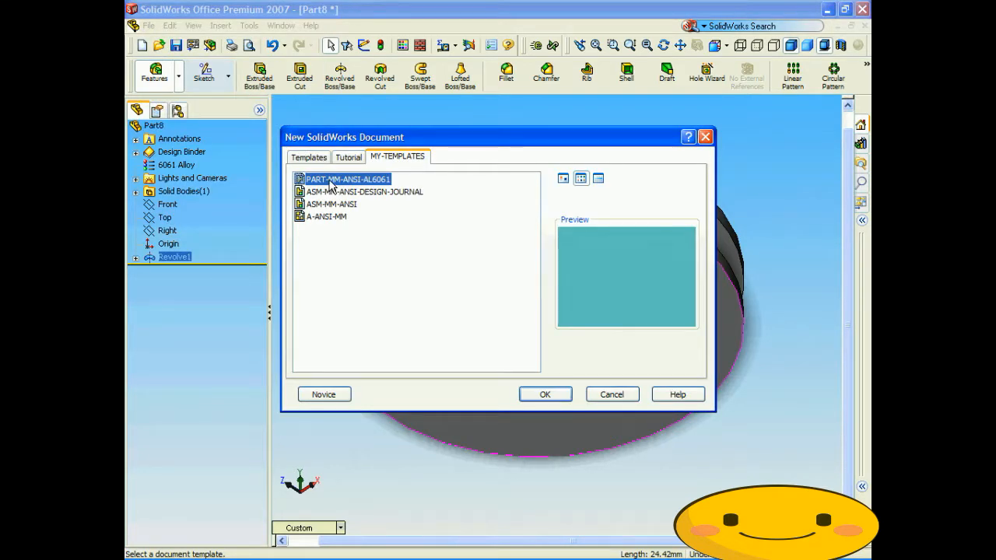
left_click(547, 397)
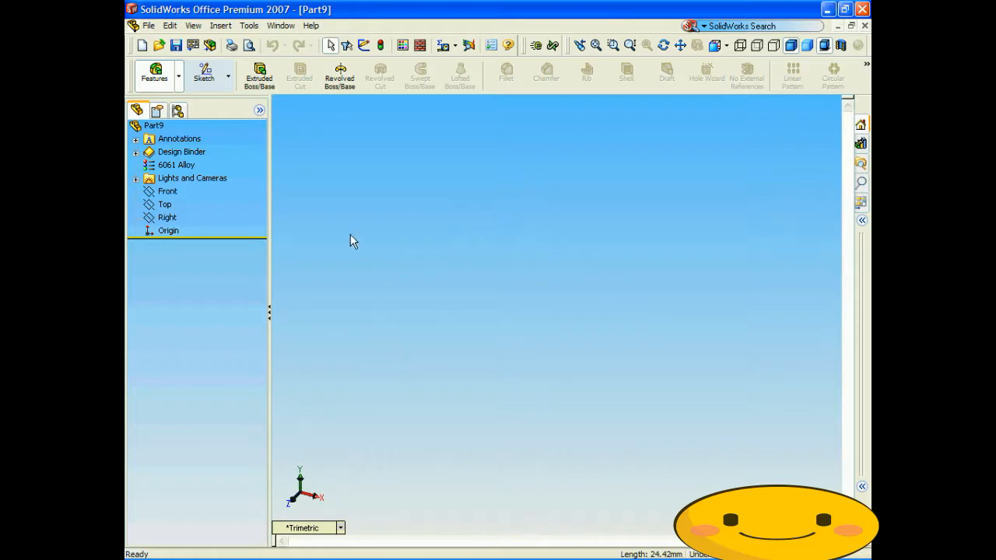
Step: Sketch three connected lines on the Front plane: about 31 mm at 45°, a vertical one, and about 48.7 mm at 156°
left_click(207, 76)
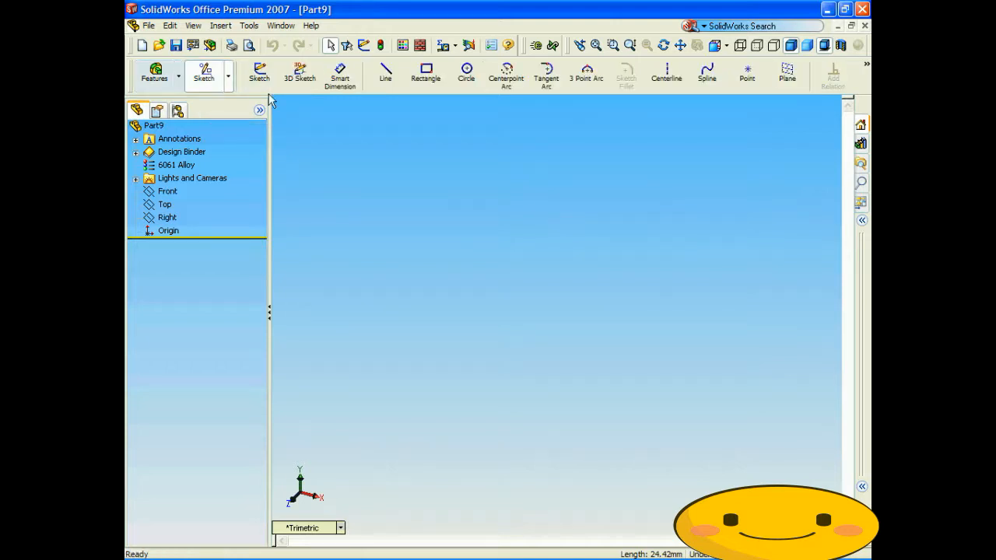
left_click(385, 74)
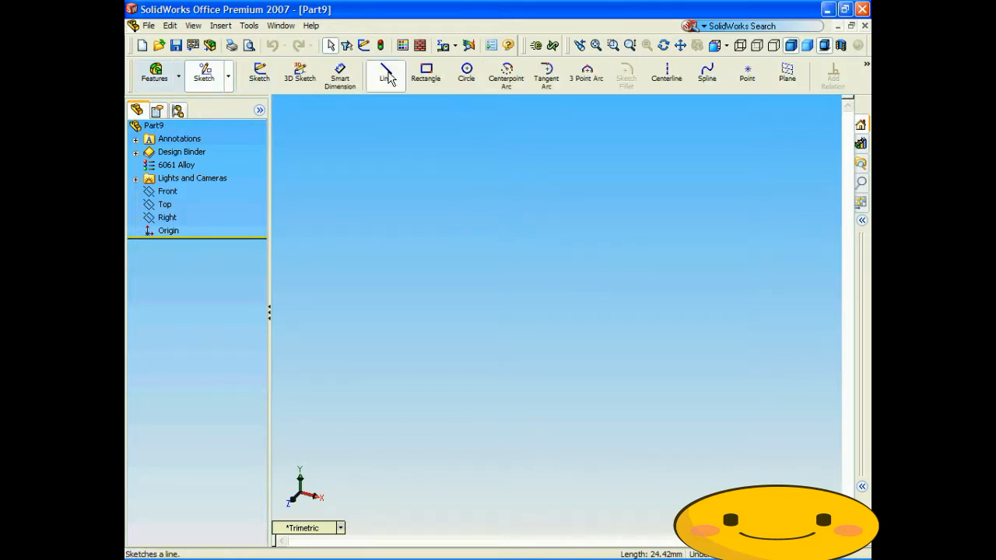
left_click(460, 202)
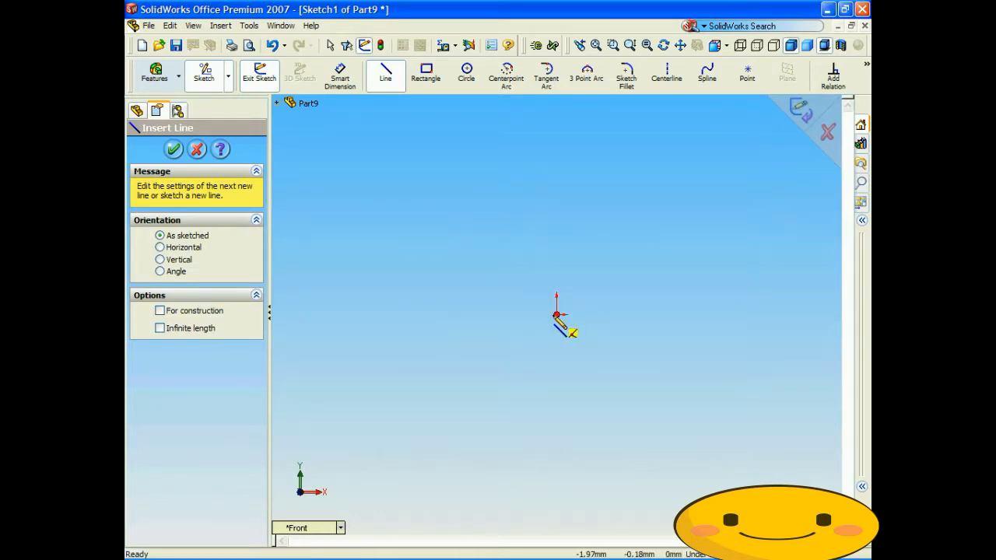
left_click(470, 315)
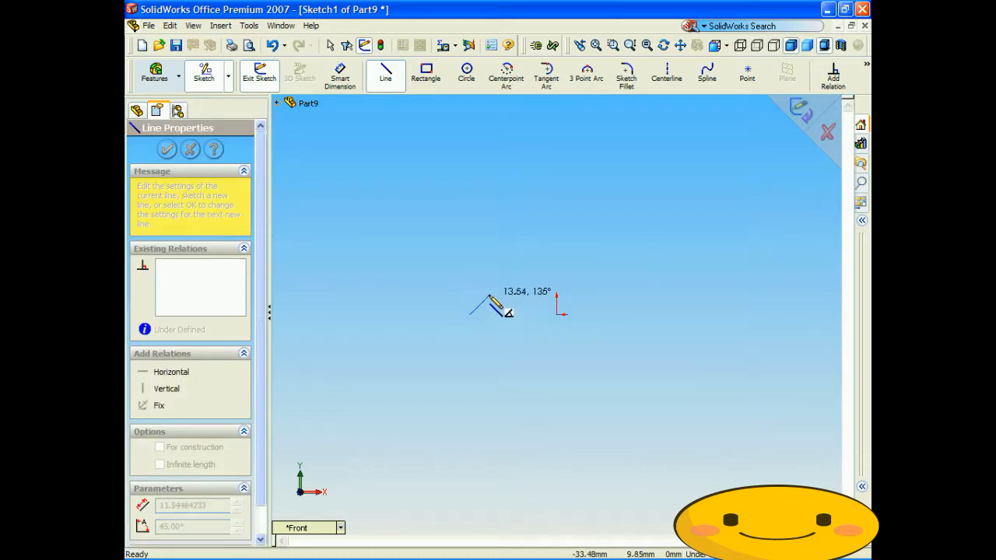
left_click(514, 271)
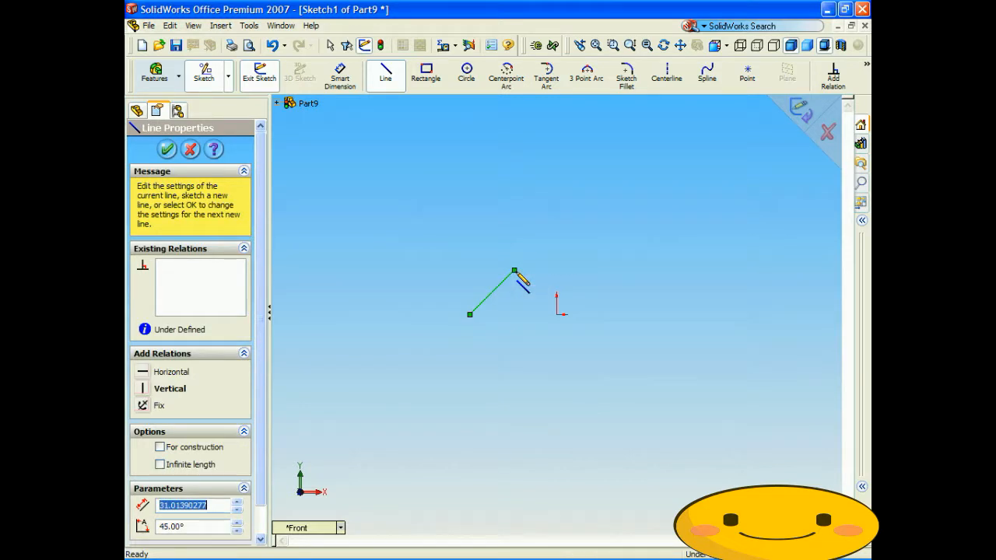
left_click(514, 178)
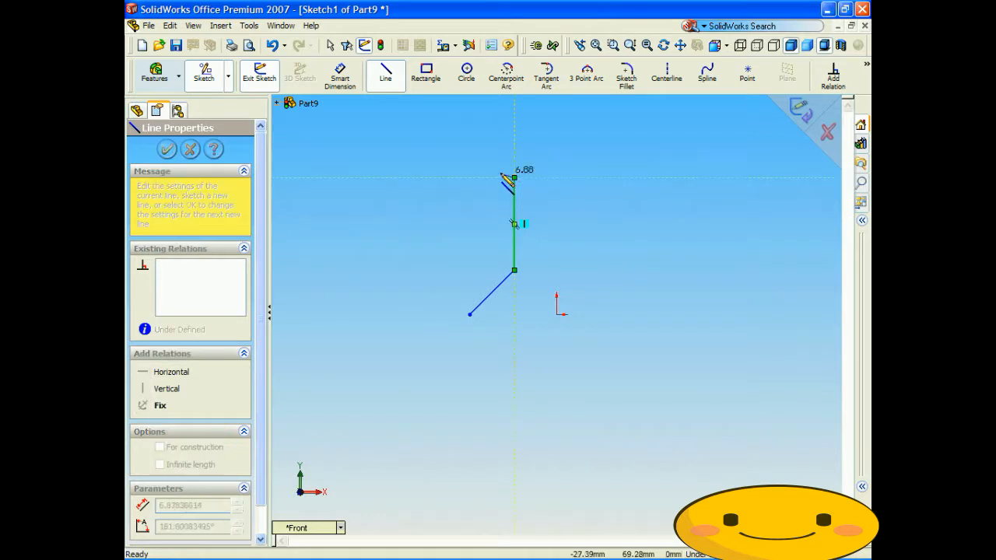
left_click(424, 138)
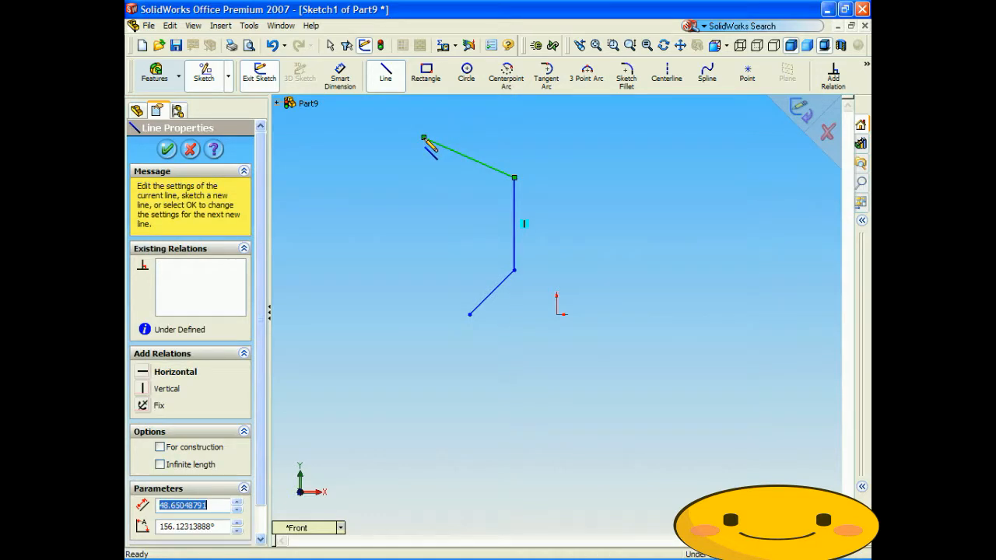
Step: Close the profile with a 3 Point Arc of about 54.7 mm radius between the open line ends, bulging away from the origin
left_click(587, 75)
left_click(425, 139)
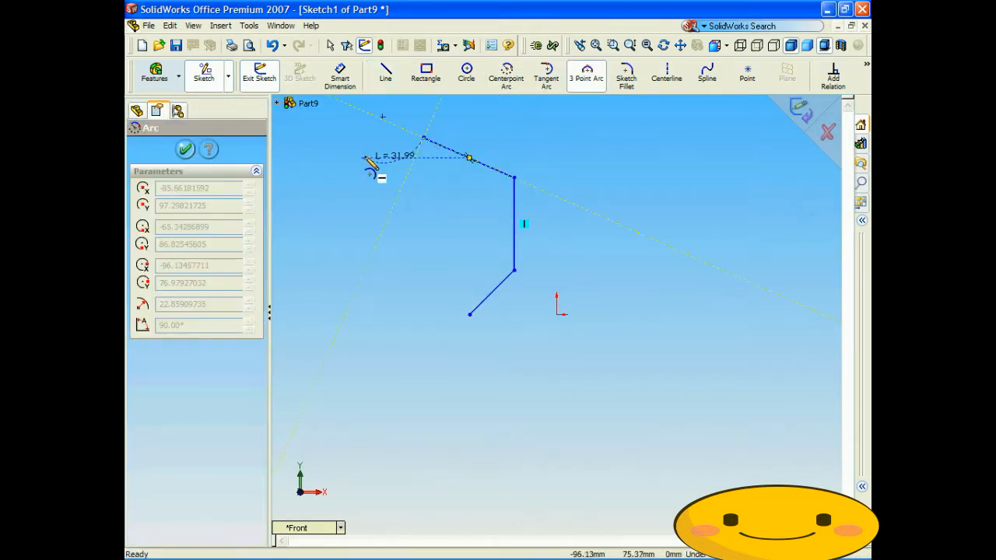
left_click(470, 314)
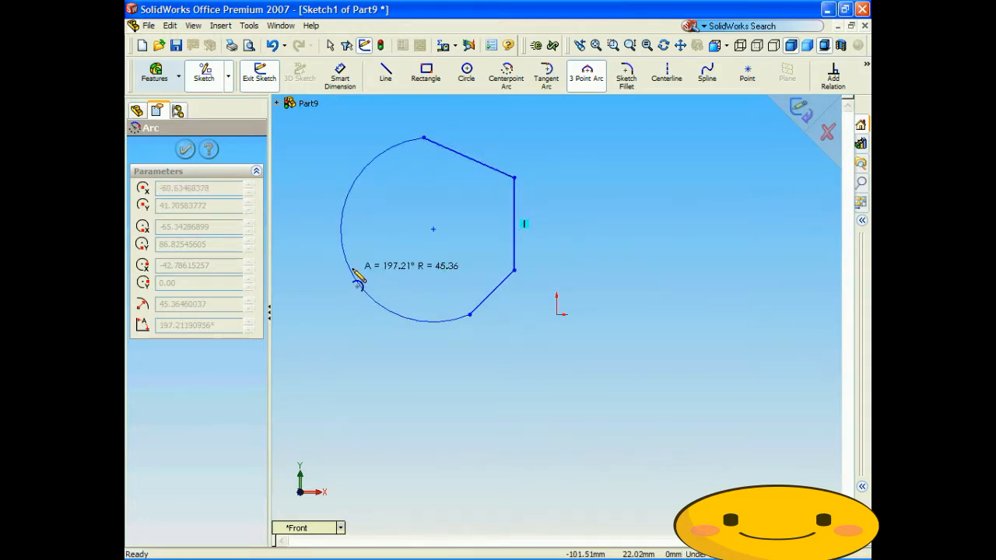
left_click(302, 318)
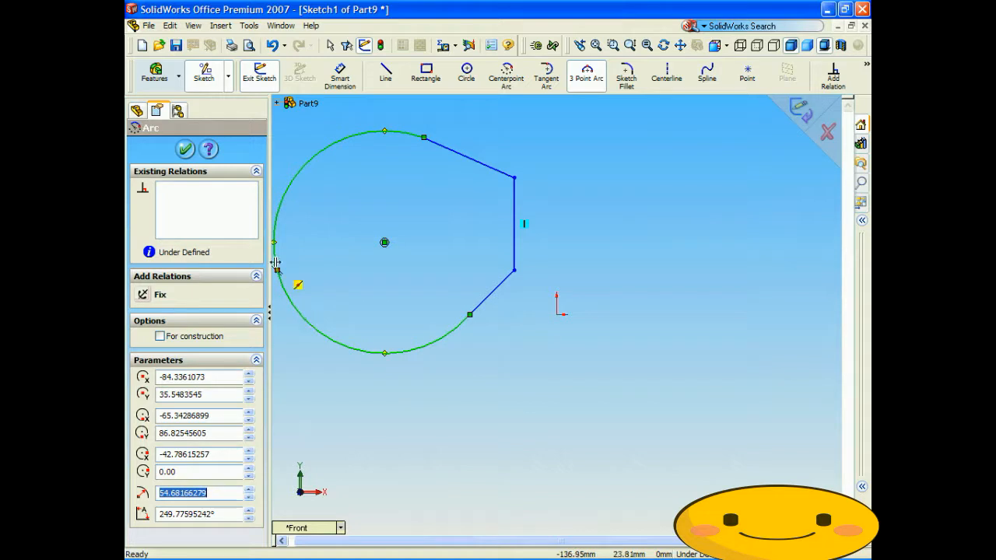
left_click(185, 149)
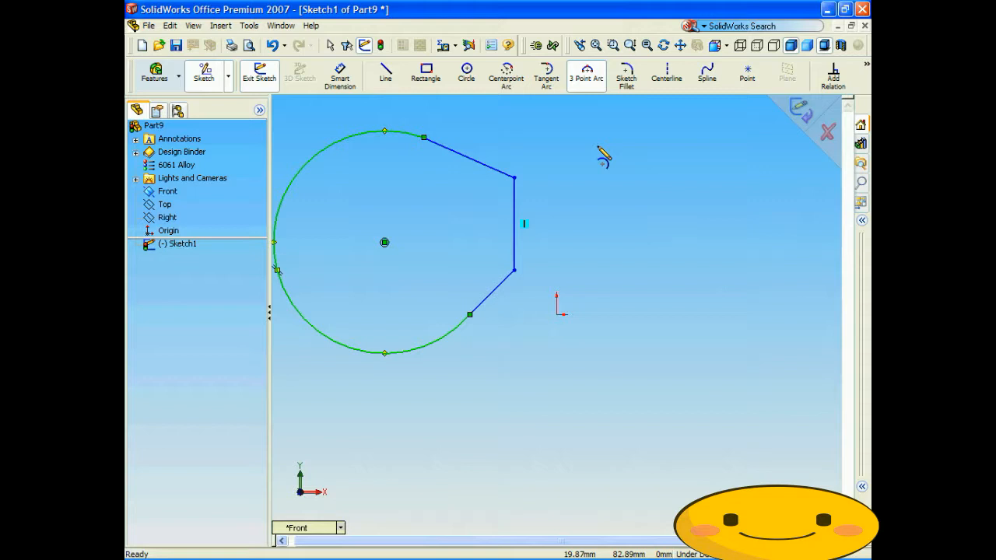
Step: Draw a vertical centerline through the origin beside the profile, spanning its full height, and exit the sketch
left_click(668, 77)
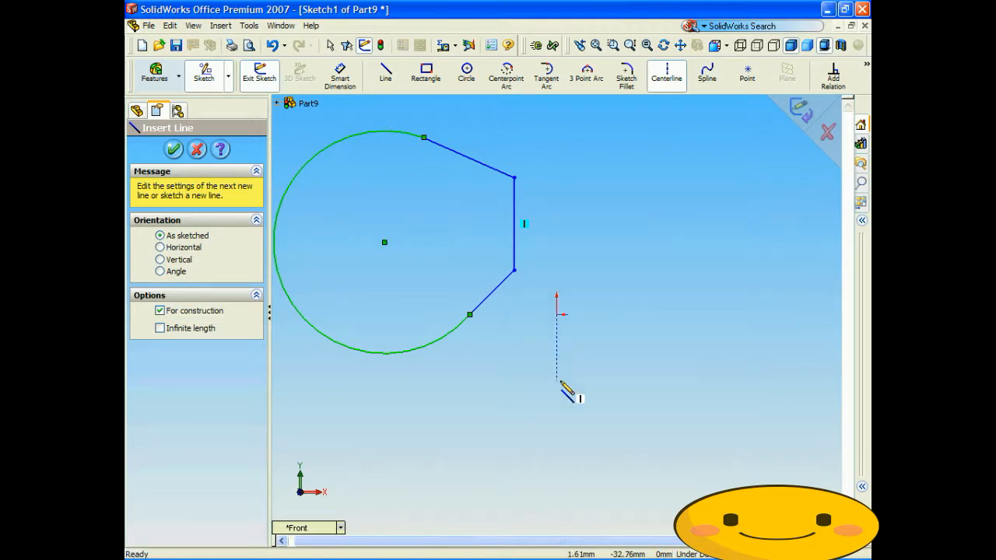
left_click(557, 426)
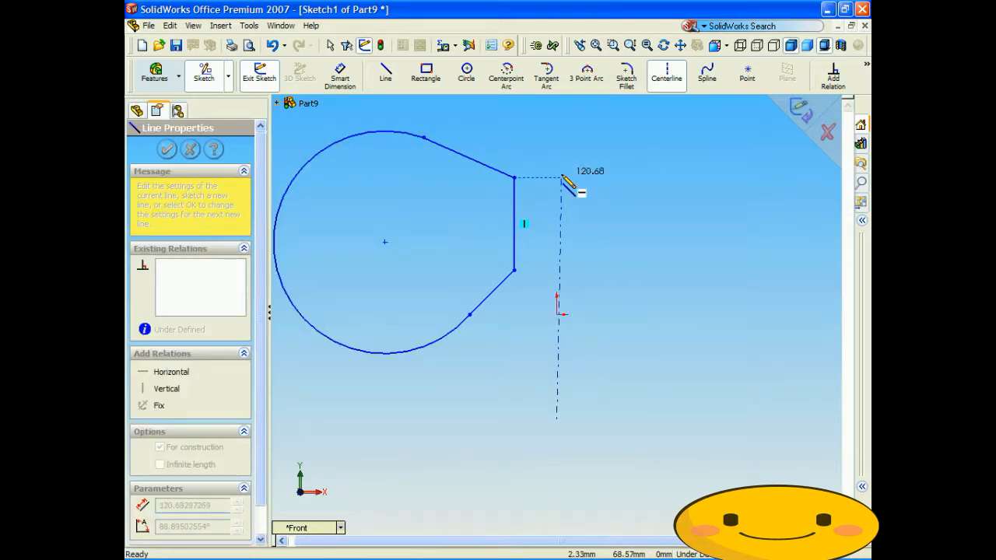
left_click(557, 107)
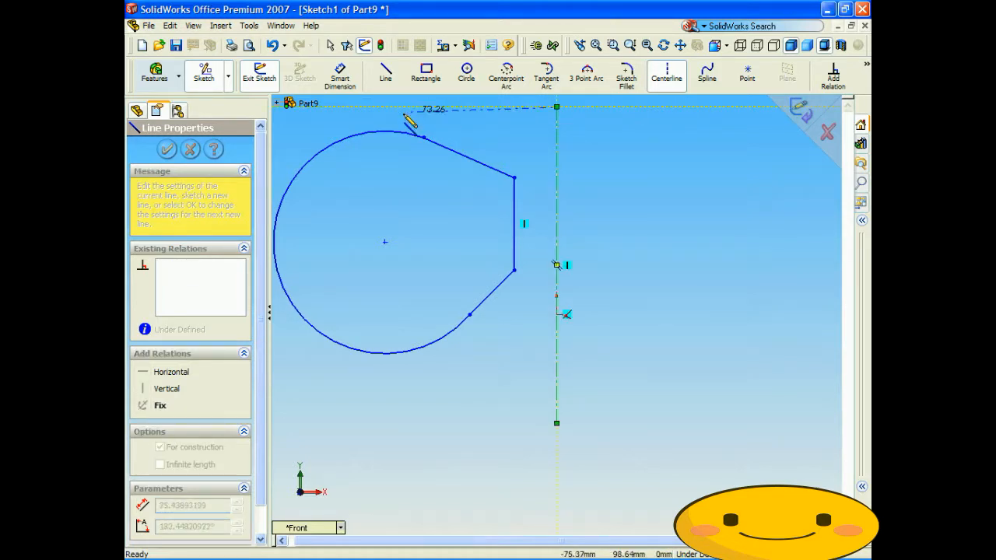
left_click(809, 115)
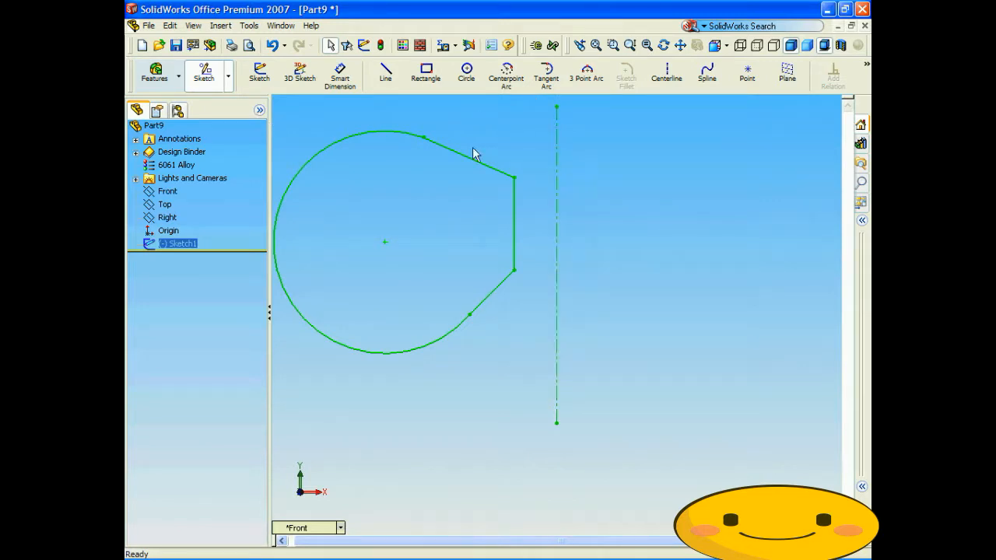
Step: Revolve the closed profile 360 degrees in one direction about the vertical centerline
left_click(155, 74)
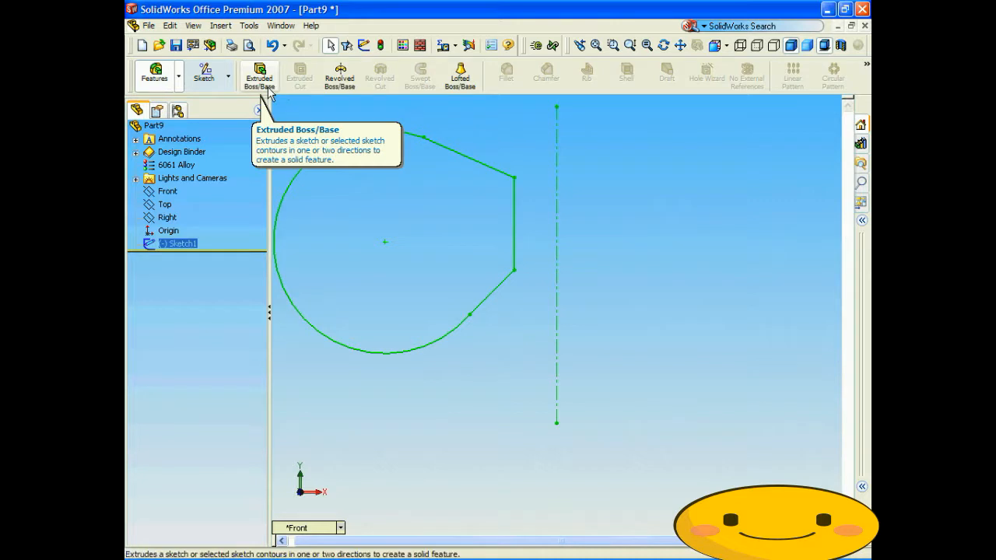
left_click(347, 86)
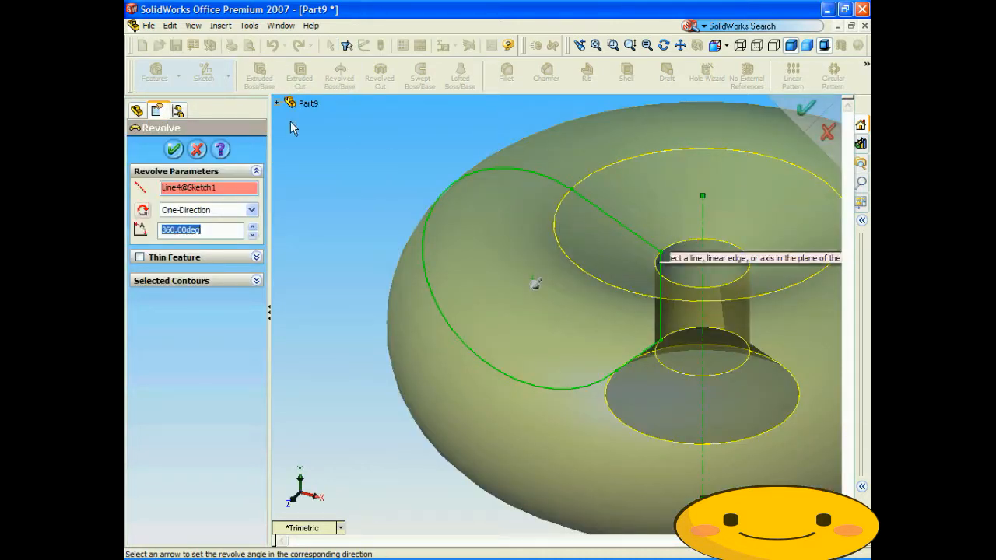
scroll(357, 145, "up", 1)
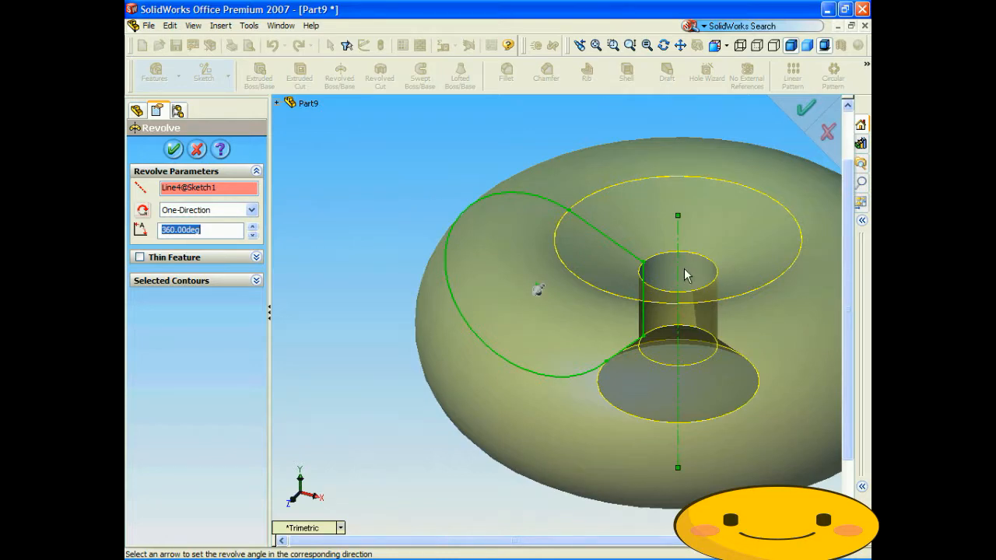
key("Down")
key("Down")
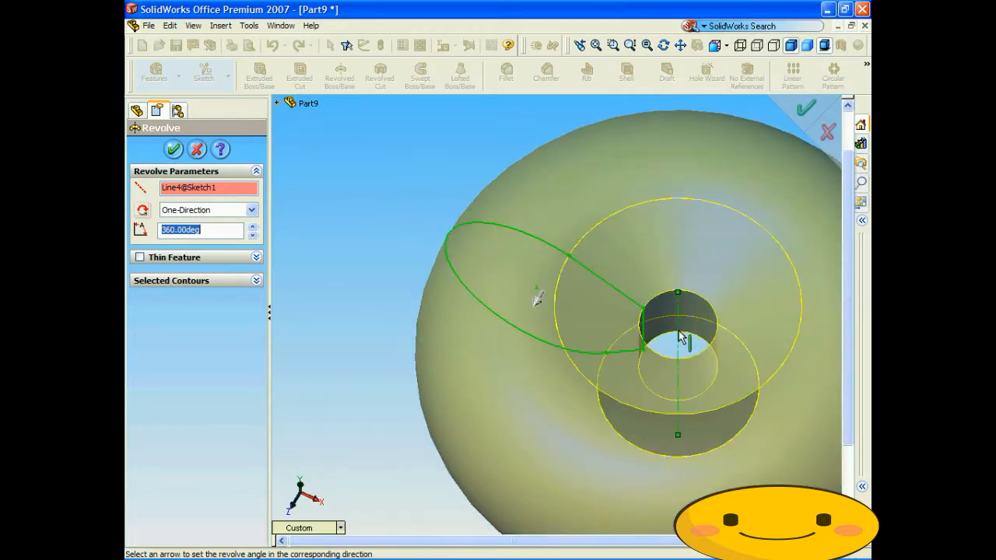
key("Down")
key("Down")
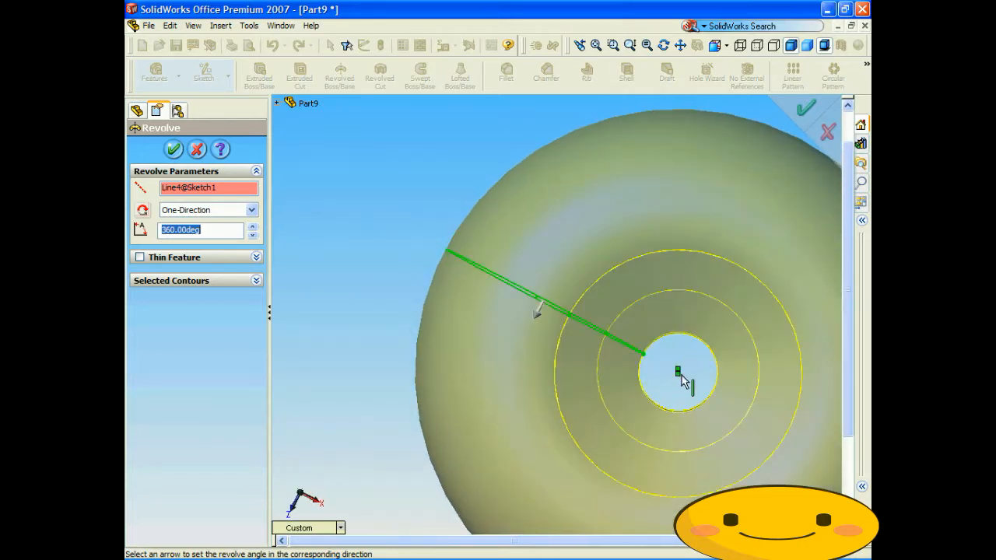
key("Up")
key("Up")
key("Up")
key("Up")
key("Up")
key("Up")
key("Up")
key("Up")
key("Up")
key("Up")
key("Up")
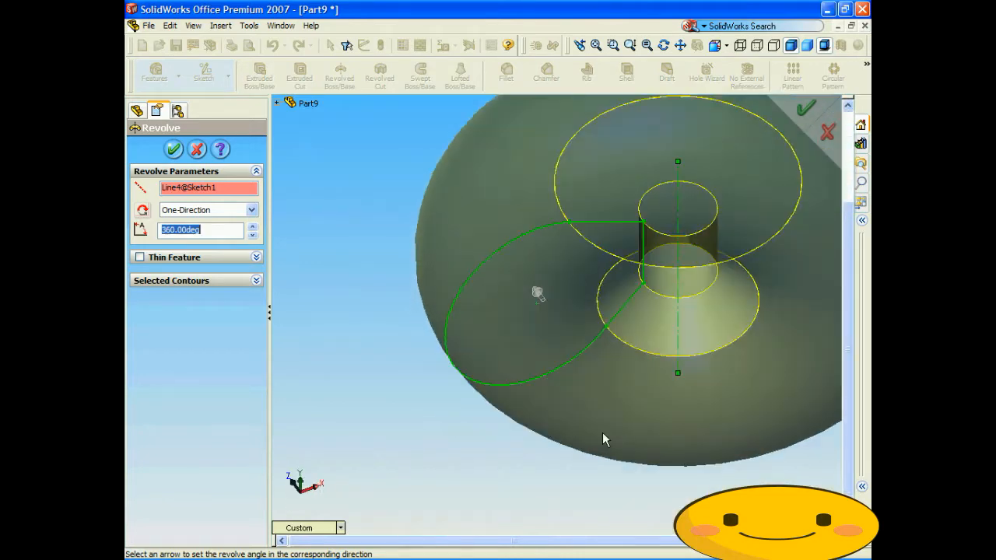
key("Up")
key("Up")
key("Up")
key("Up")
key("Up")
key("Up")
key("Up")
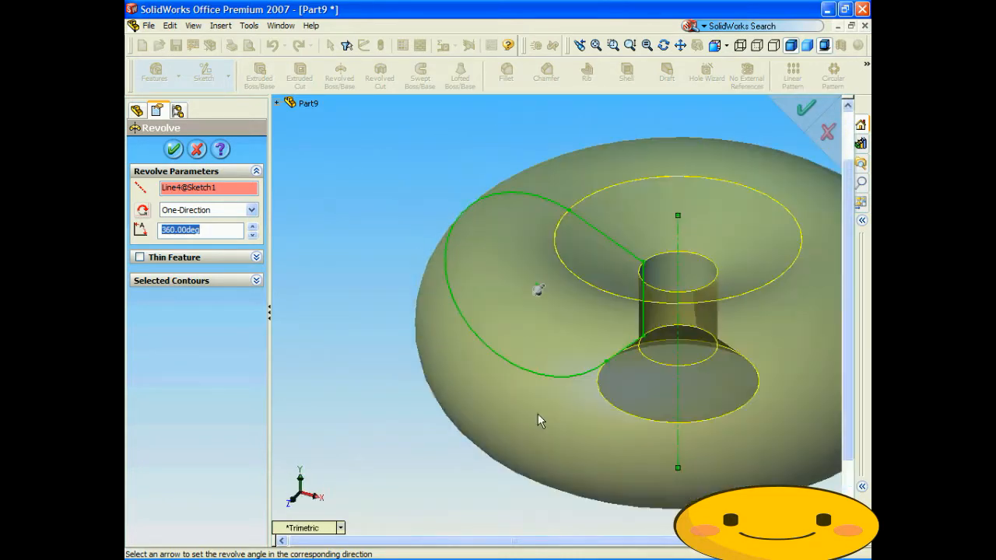
left_click(174, 150)
Step: Examine the revolved ring from the side and from above, including its conical recess and center hole
key("ctrl+1")
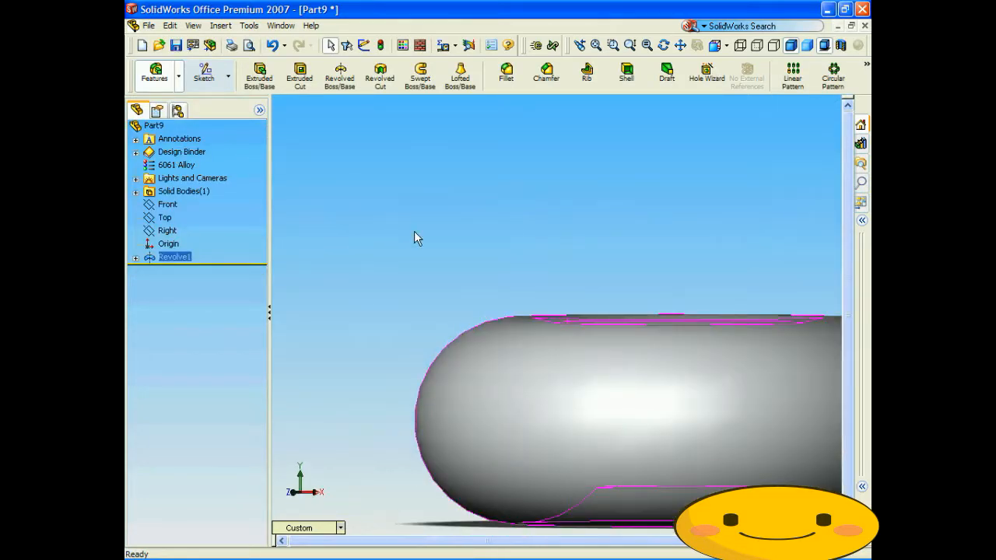
left_click(459, 240)
key("z")
key("z")
key("z")
key("z")
key("z")
key("Left")
key("Left")
key("Down")
key("Down")
key("Down")
key("Down")
key("Down")
key("Down")
key("Down")
key("Down")
key("Down")
key("Down")
key("Down")
key("Down")
key("Down")
key("Down")
key("Down")
key("Down")
key("Down")
key("Down")
key("Down")
key("Down")
key("Down")
key("Down")
key("Down")
key("Down")
key("Down")
key("Down")
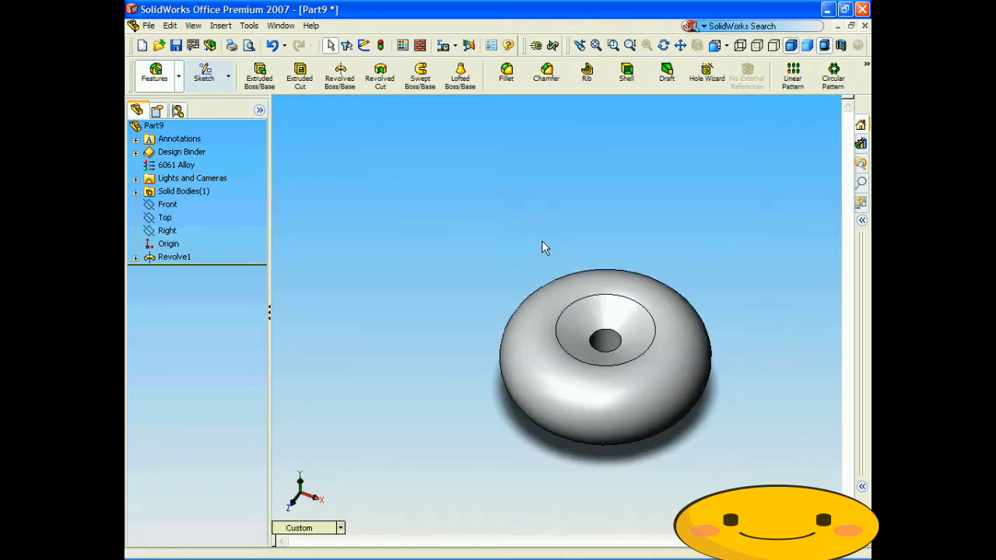
key("Down")
key("Down")
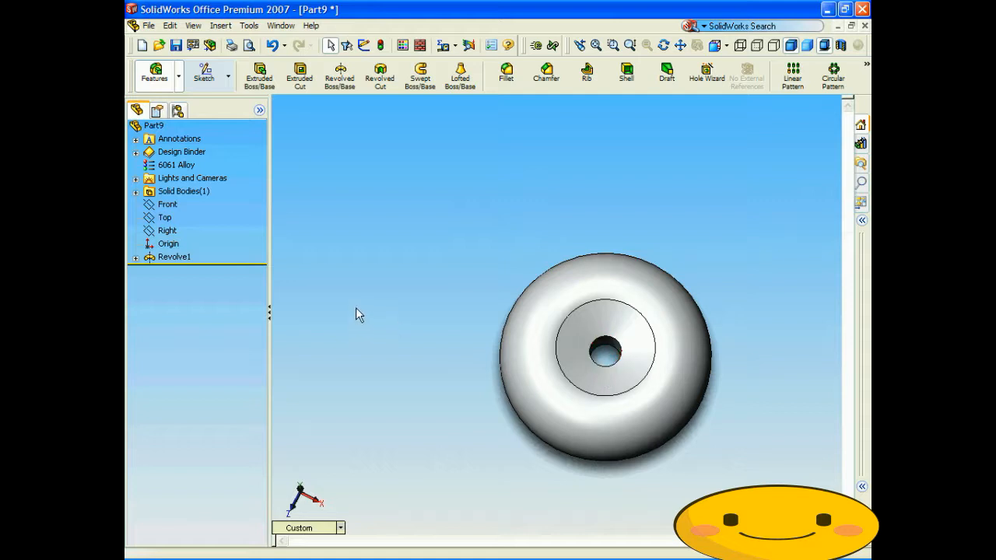
Step: Open the revolve feature's sketch for editing and orient it to the Front view
left_click(158, 258)
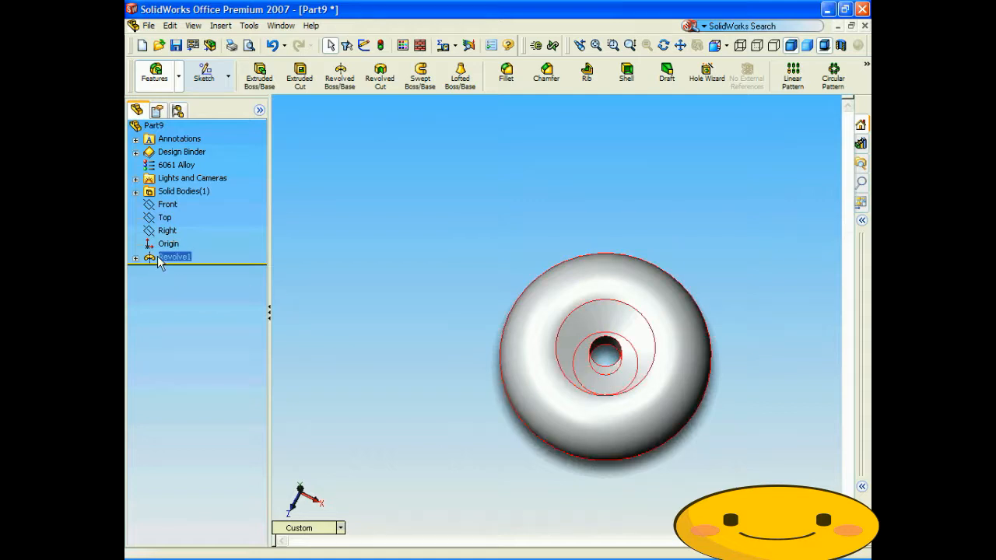
right_click(157, 258)
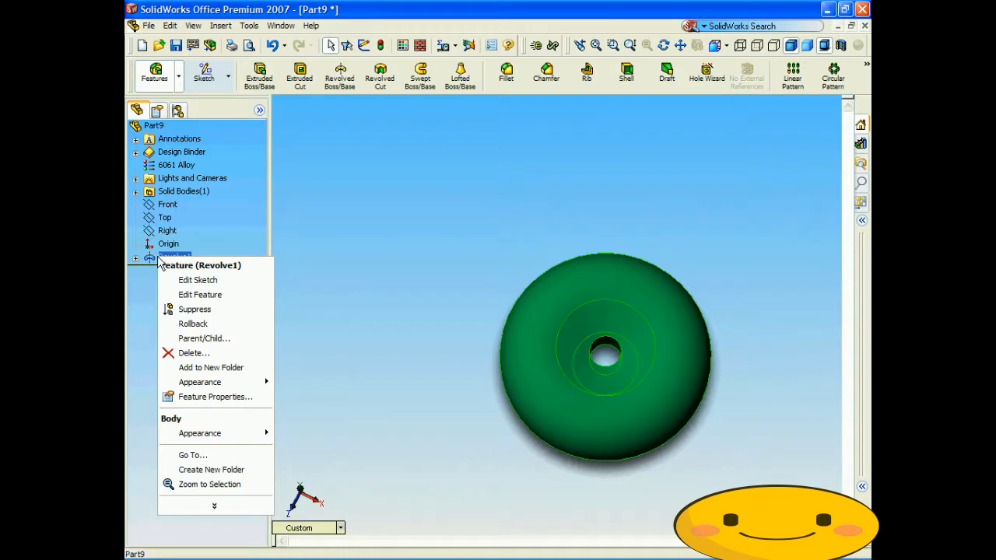
left_click(177, 283)
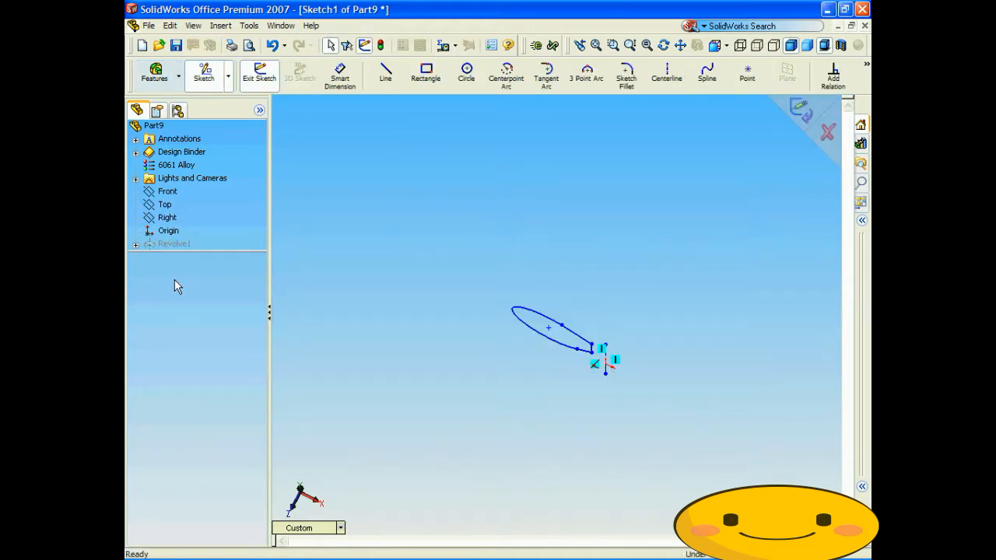
left_click(325, 527)
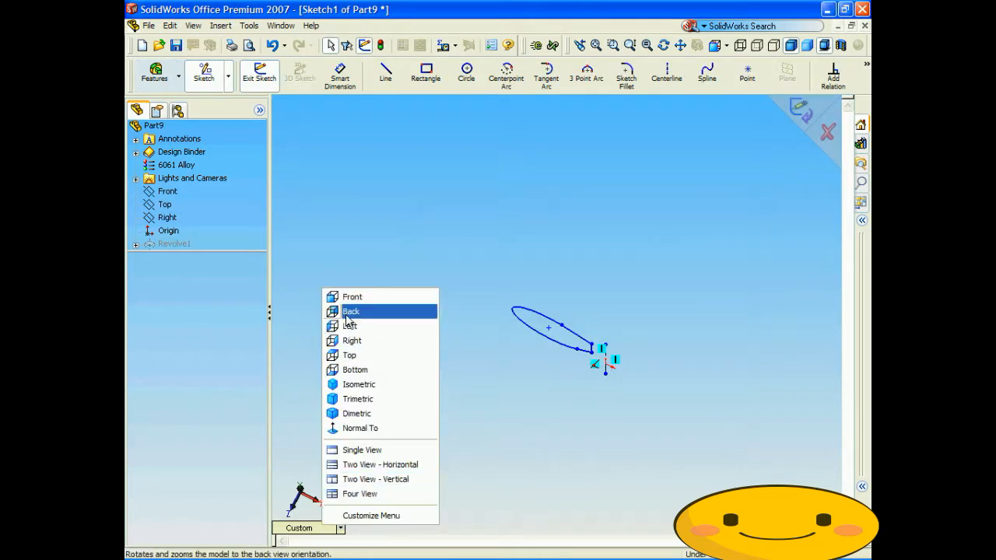
left_click(347, 298)
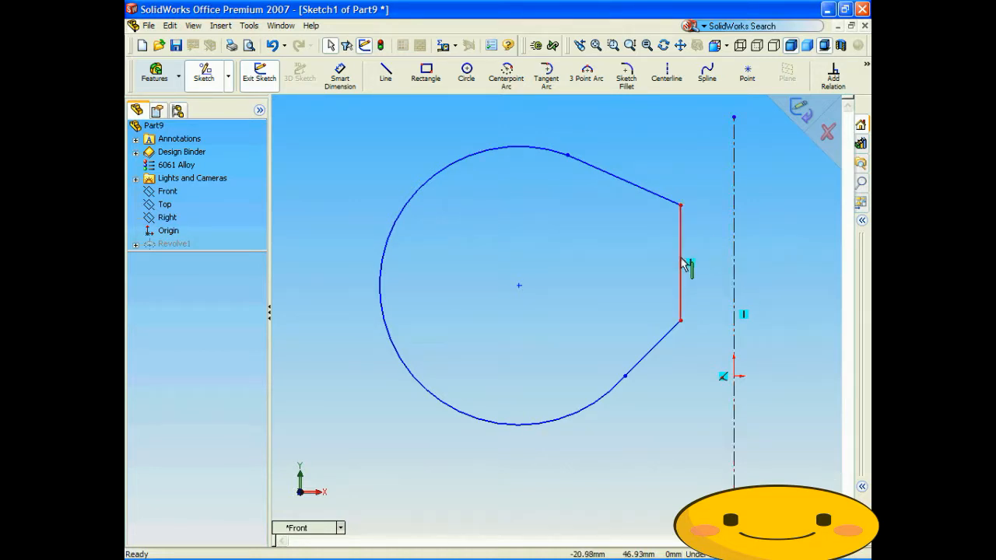
Step: Dimension the distance between the profile's vertical line and the centerline as 100 mm, and exit the sketch to rebuild the ring
left_click(341, 76)
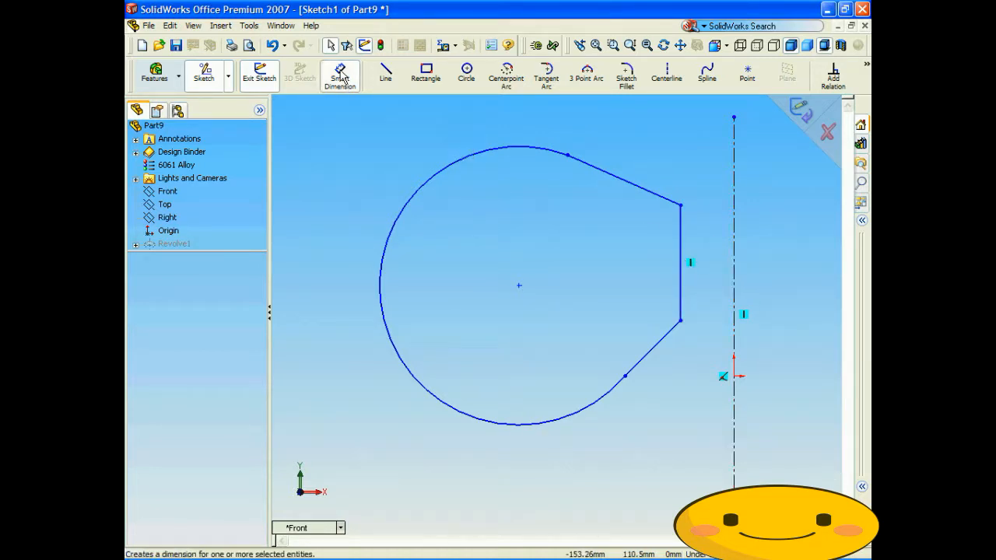
left_click(735, 278)
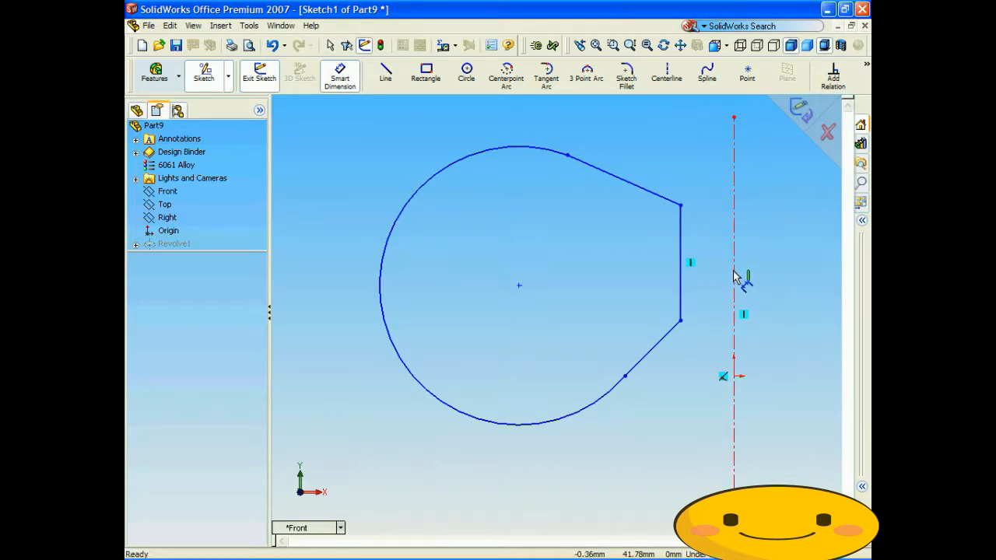
left_click(684, 269)
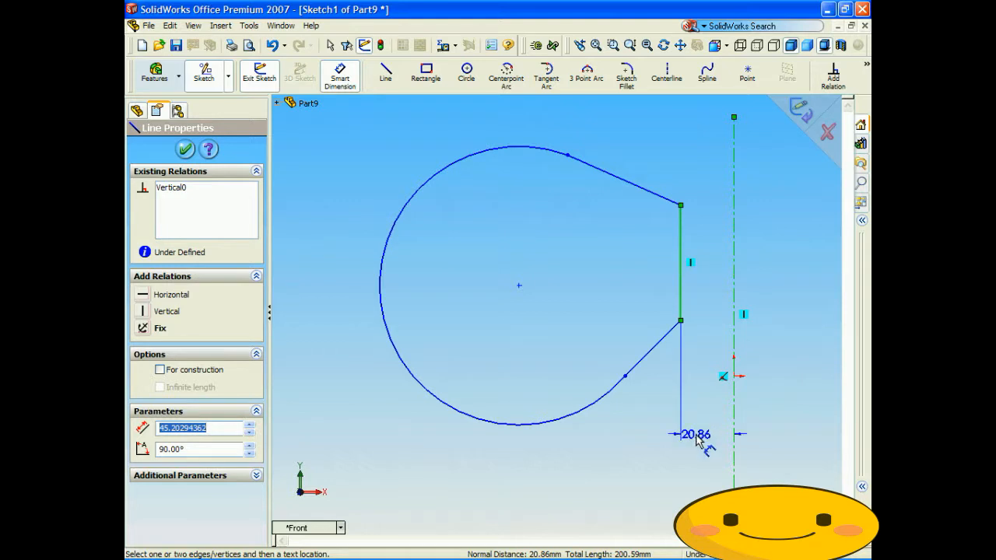
left_click(697, 442)
type("1")
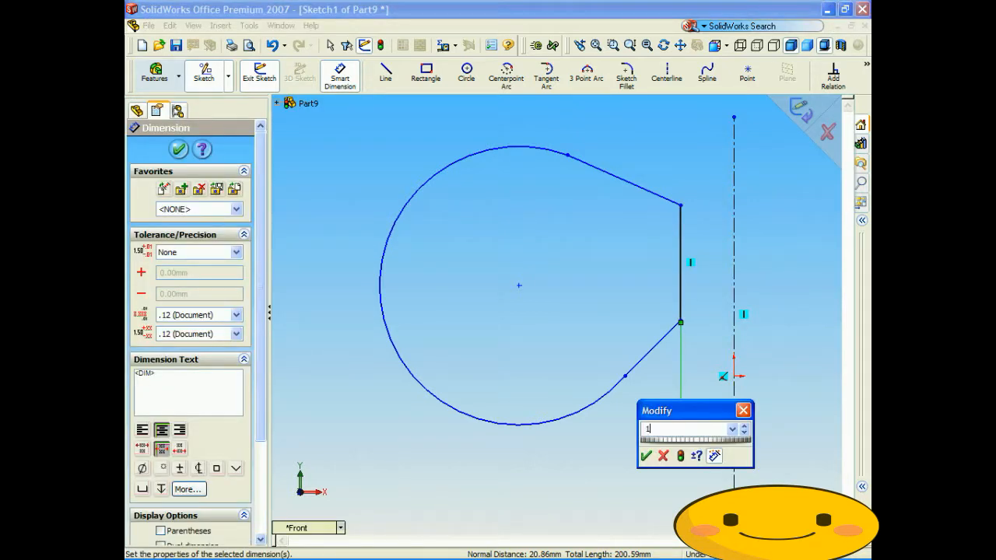
type("00")
key("Return")
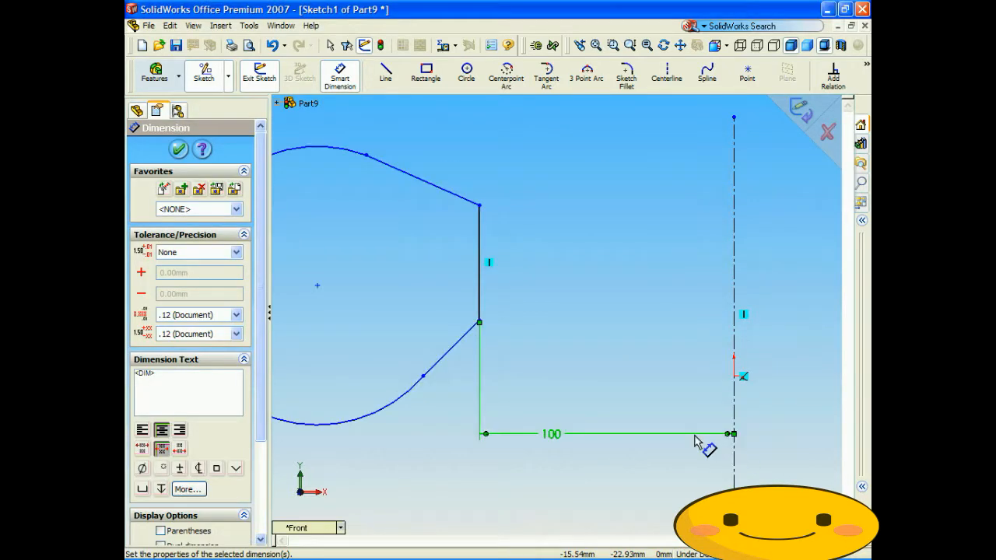
left_click(179, 149)
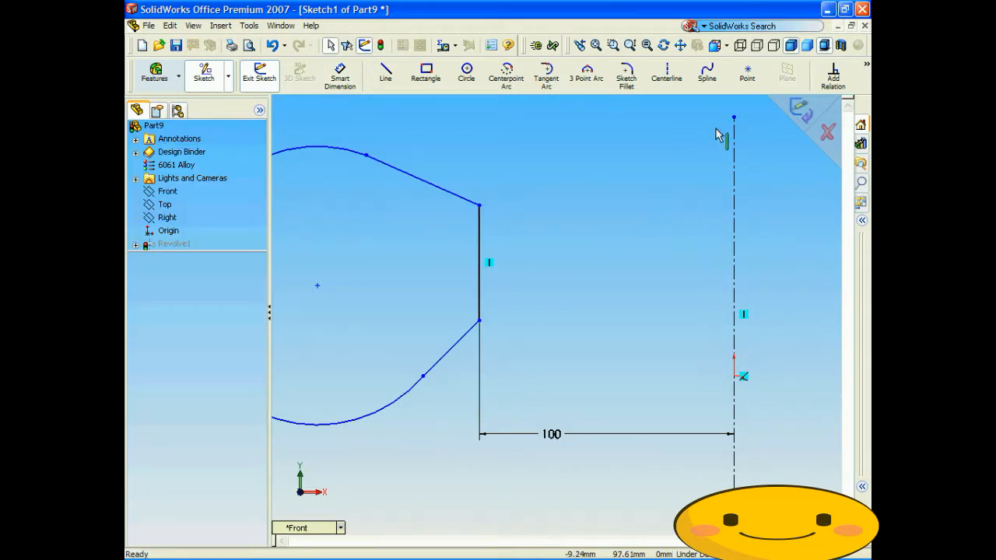
left_click(806, 113)
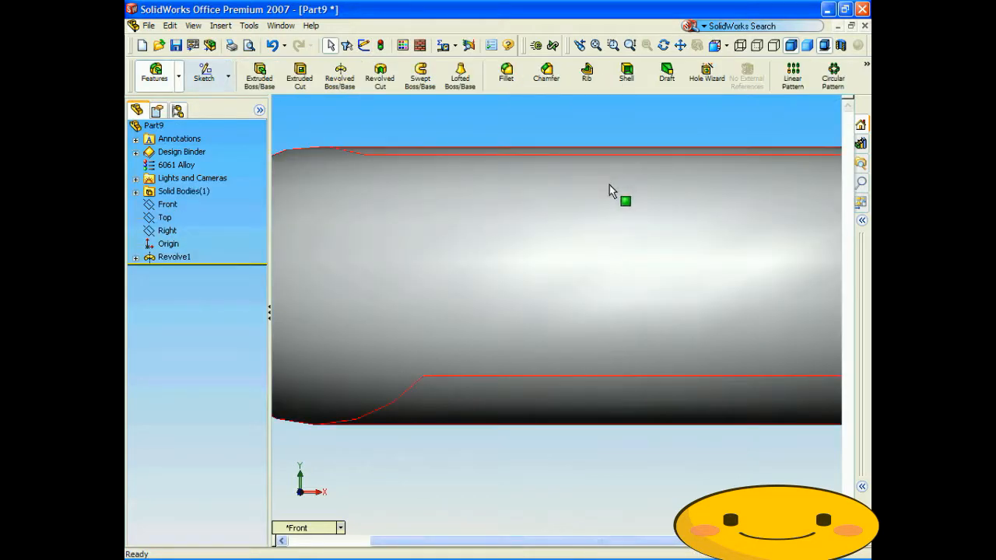
Step: Examine the enlarged revolved ring from above, from below and from the side, including its center hole
scroll(609, 185, "up", 6)
key("Down")
key("Down")
key("Down")
scroll(610, 187, "up", 5)
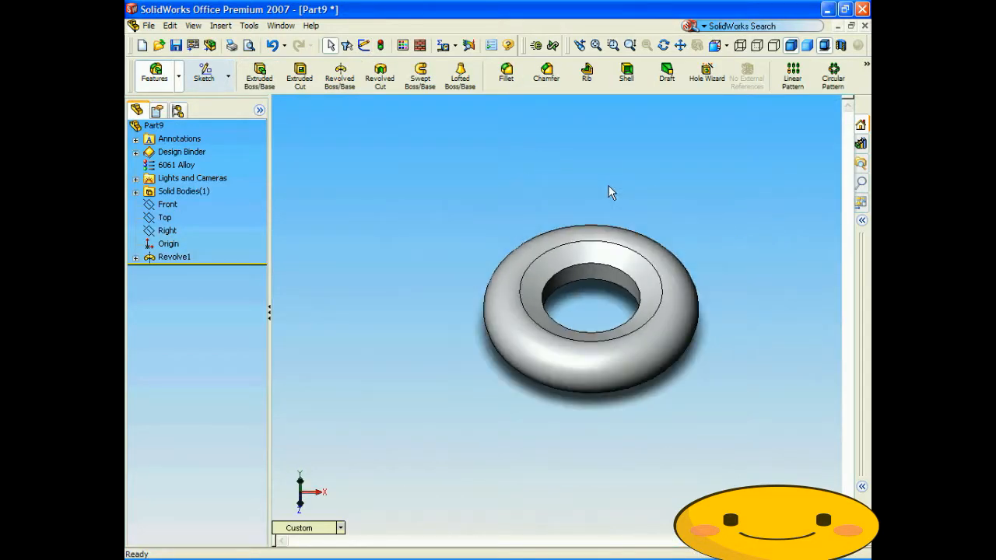
key("Down")
key("Down")
key("Down")
key("Down")
key("Down")
key("Down")
key("Down")
key("Down")
key("Down")
key("Down")
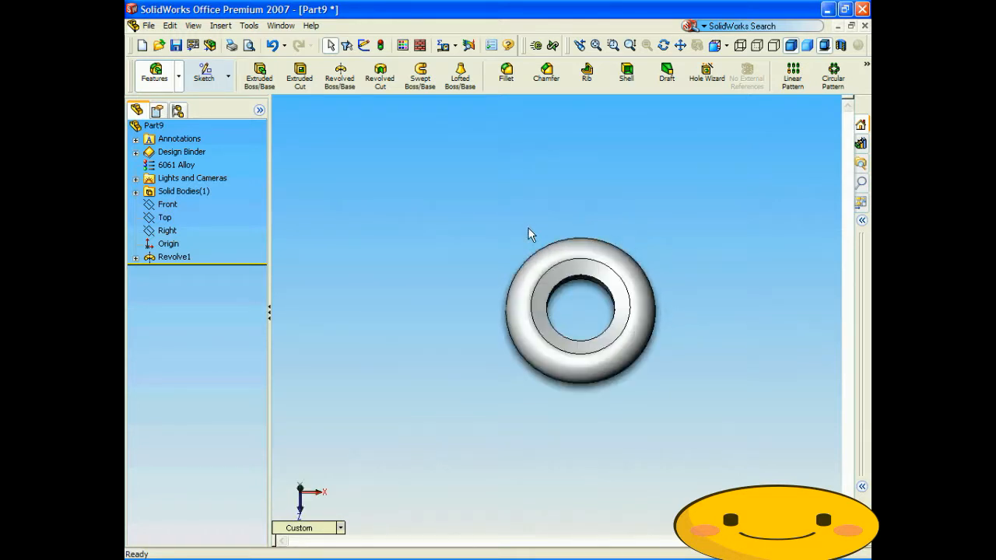
key("Down")
key("Down")
key("Down")
key("Down")
key("Down")
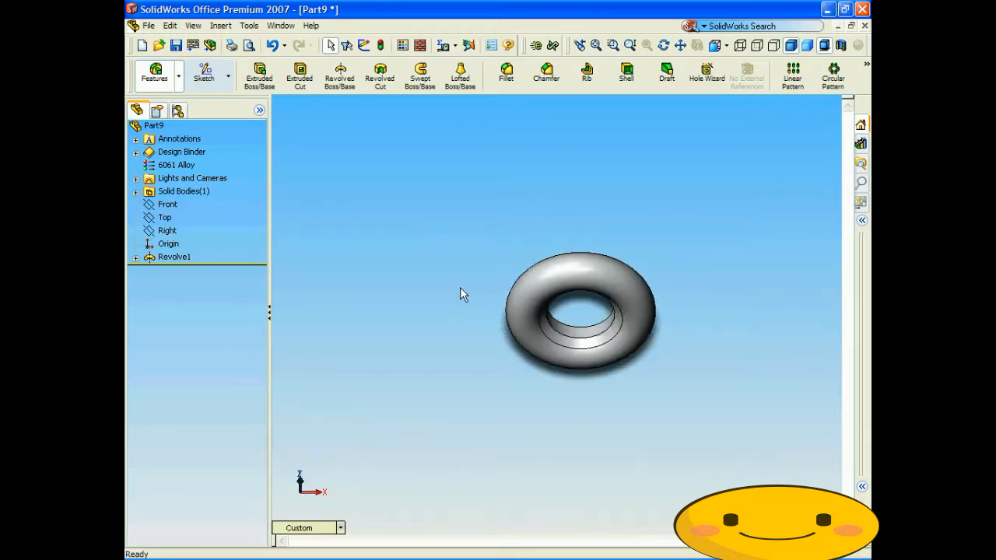
key("Down")
key("Down")
key("Down")
key("Down")
key("Down")
key("Down")
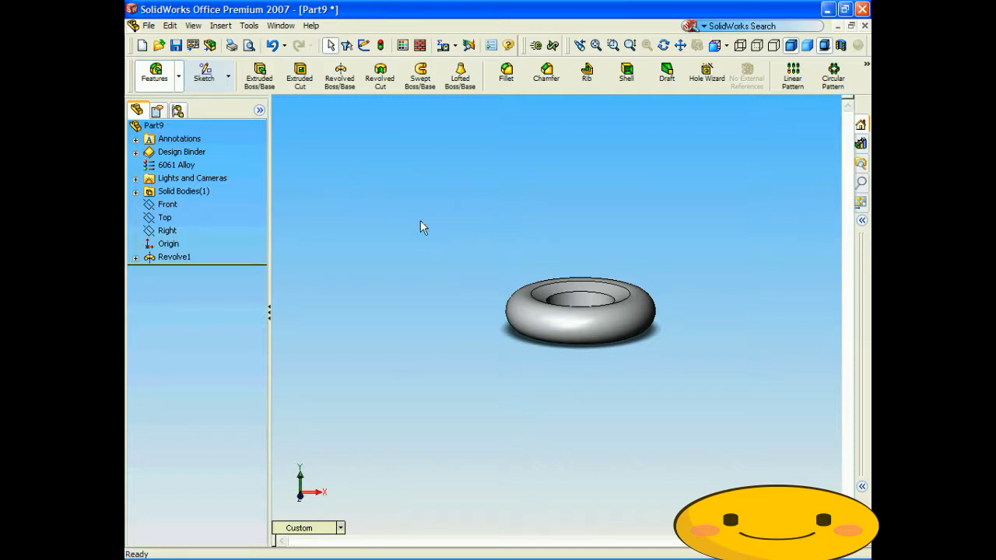
Step: Create a new part document from the PART-MM-ANSI-AL6061 template
left_click(149, 26)
left_click(171, 48)
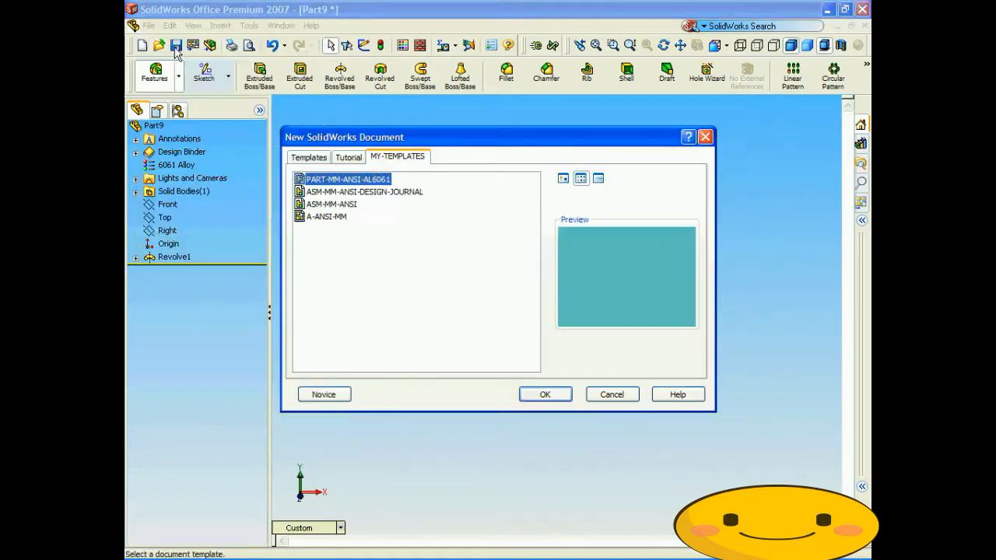
left_click(566, 400)
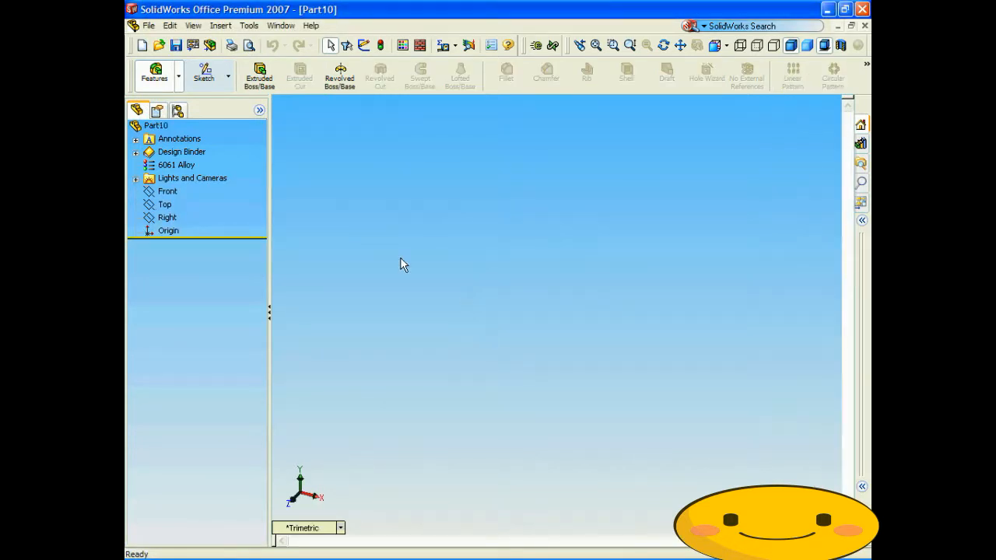
Step: Sketch a circle of radius 25 mm on the Front plane, centered about 60 mm left of the origin and level with it
left_click(219, 78)
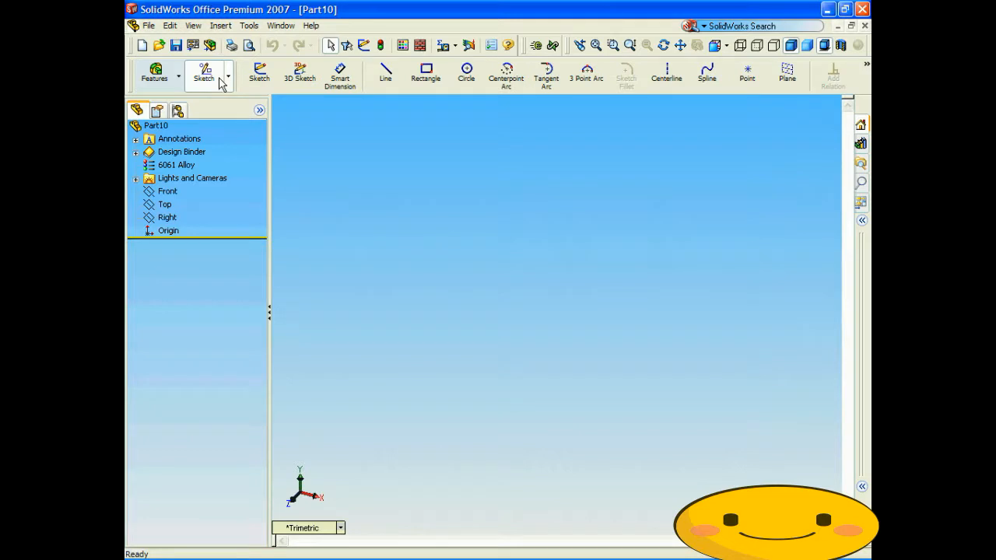
left_click(466, 72)
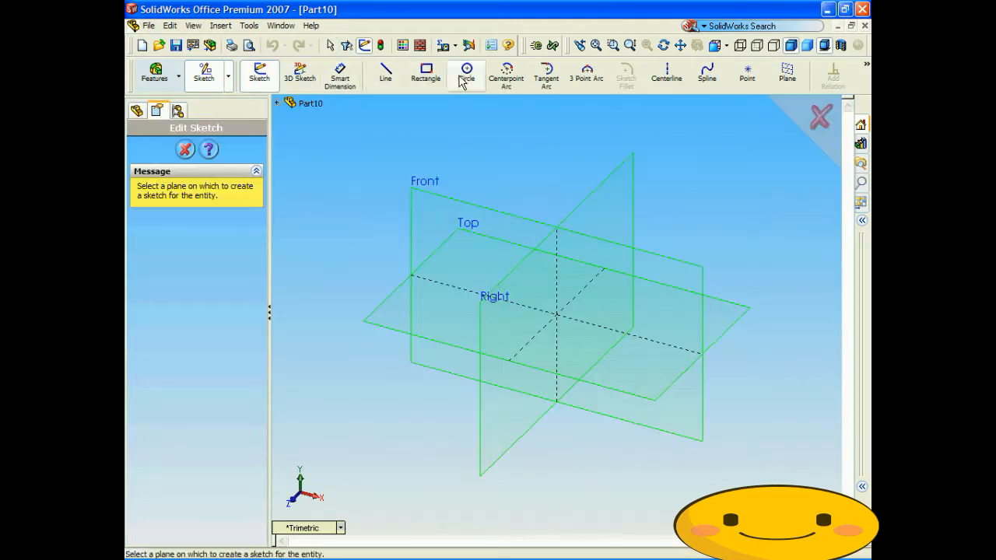
left_click(451, 199)
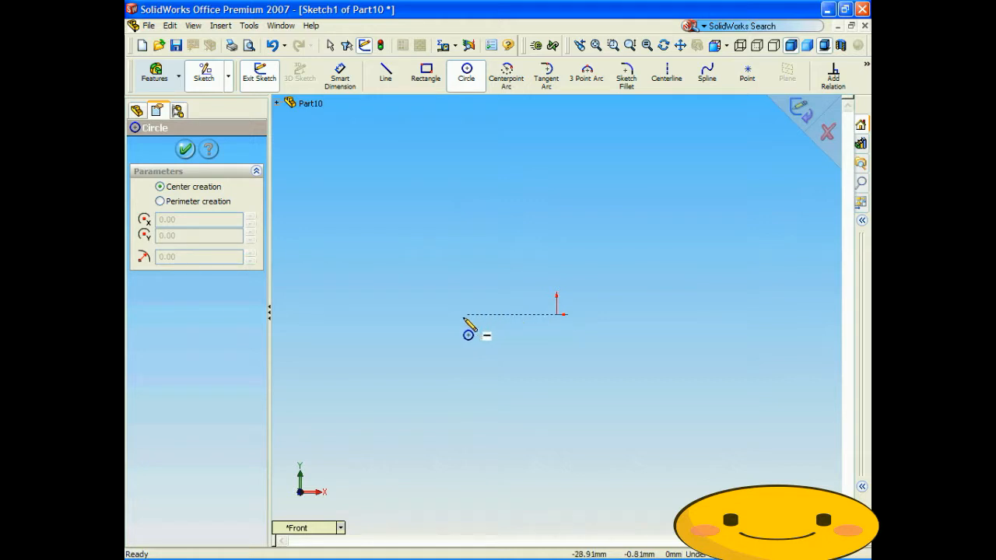
left_click(368, 314)
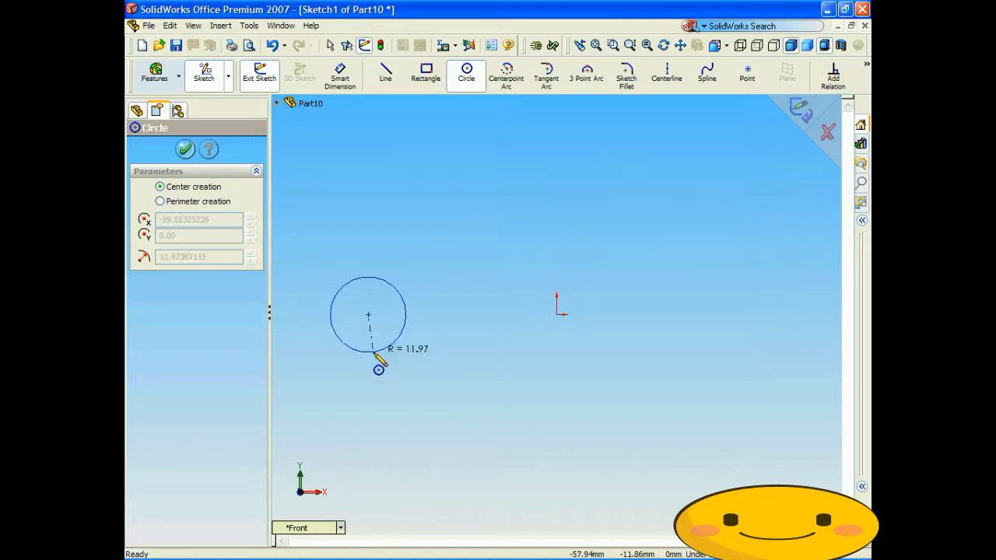
left_click(369, 389)
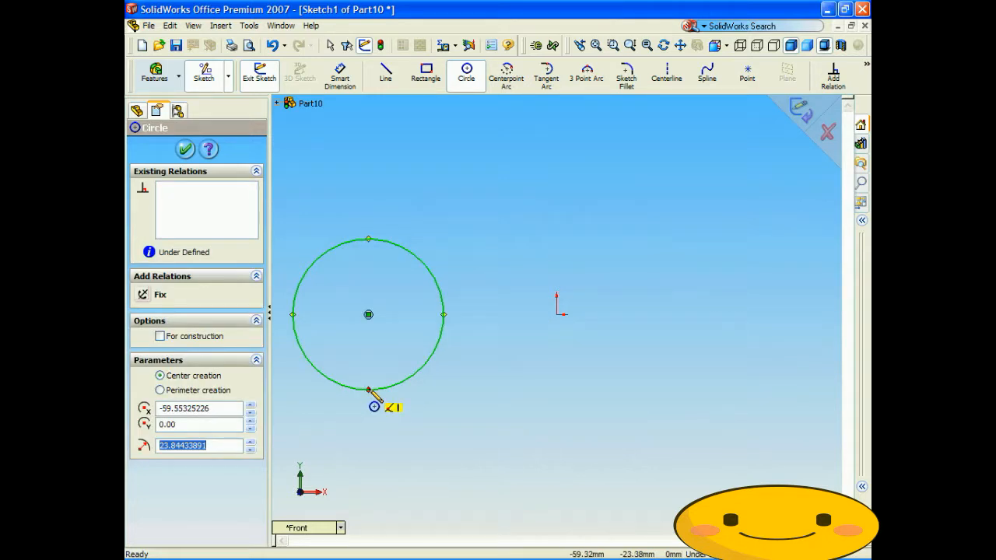
type("25")
key("Return")
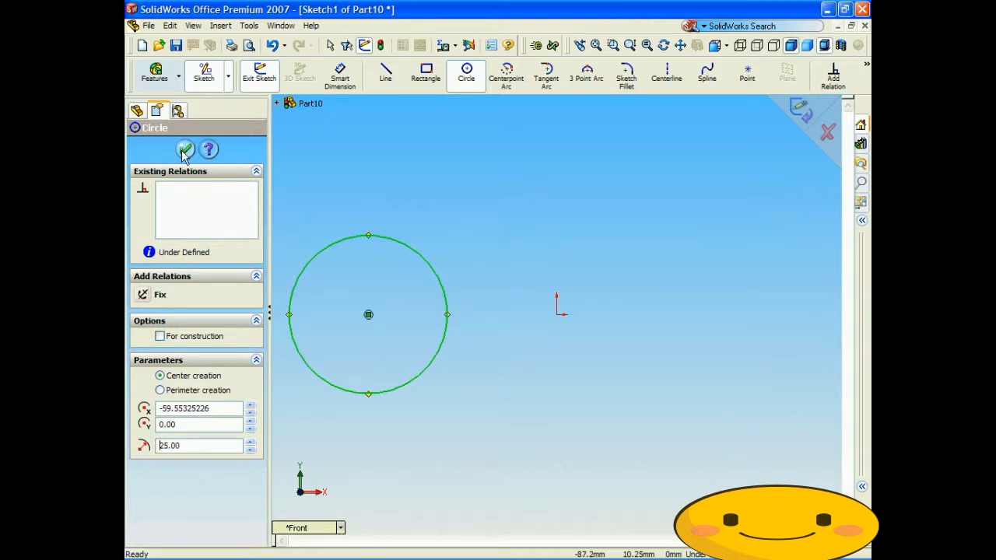
left_click(184, 150)
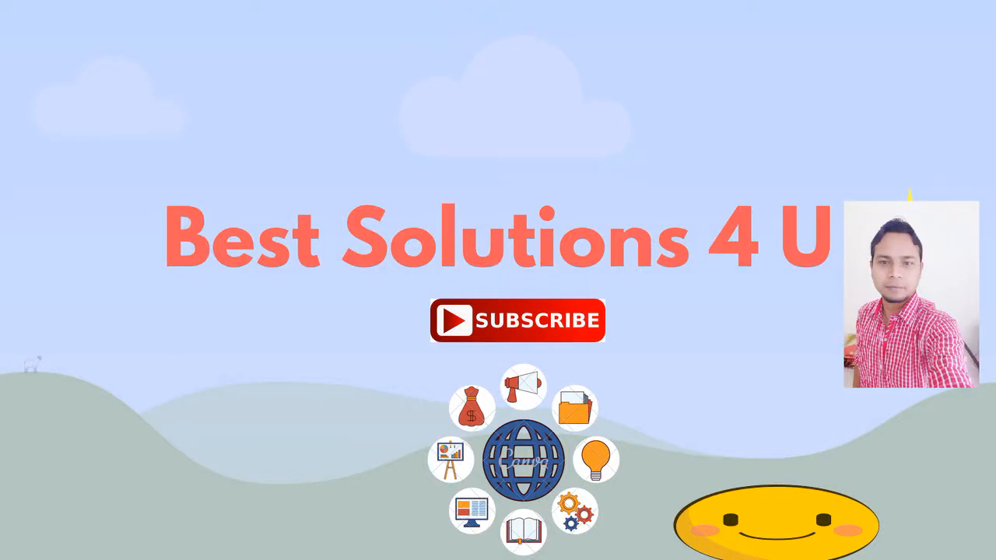